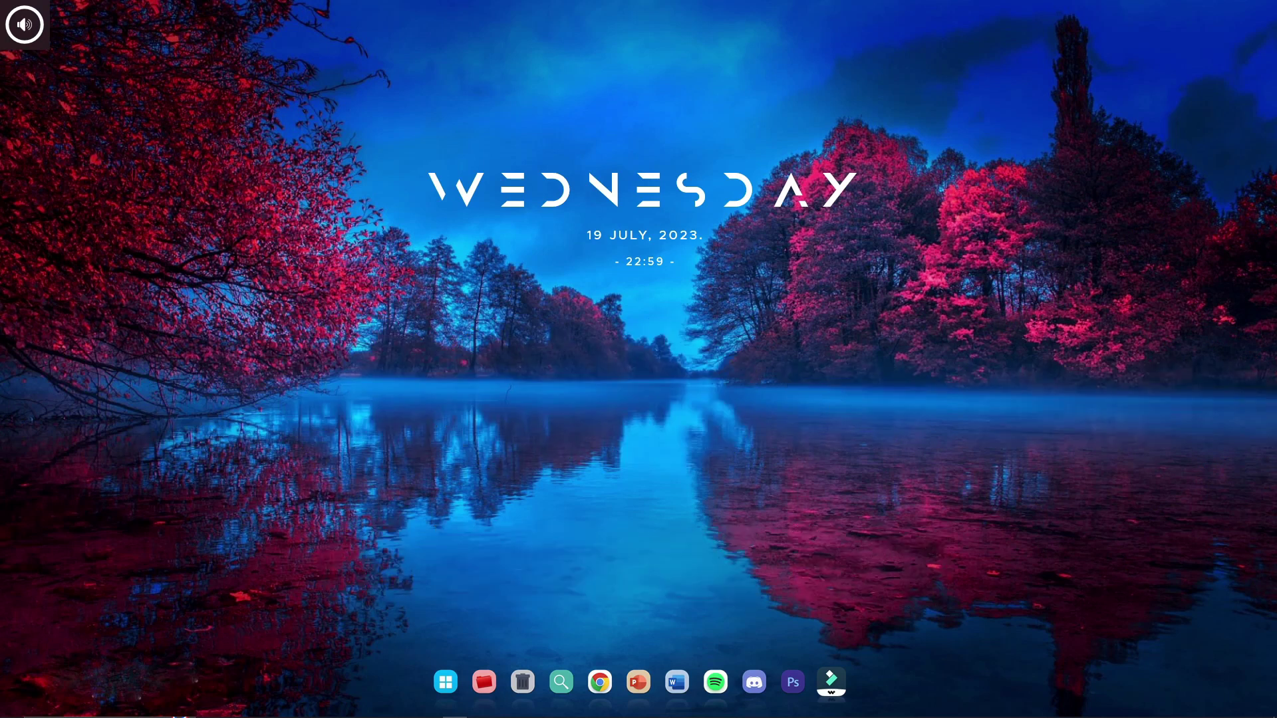
Open New Text Document in Notepad from File Explorer's Desktop folder
{"action": "left_click", "coordinate": [484, 681]}
{"action": "left_click", "coordinate": [290, 359]}
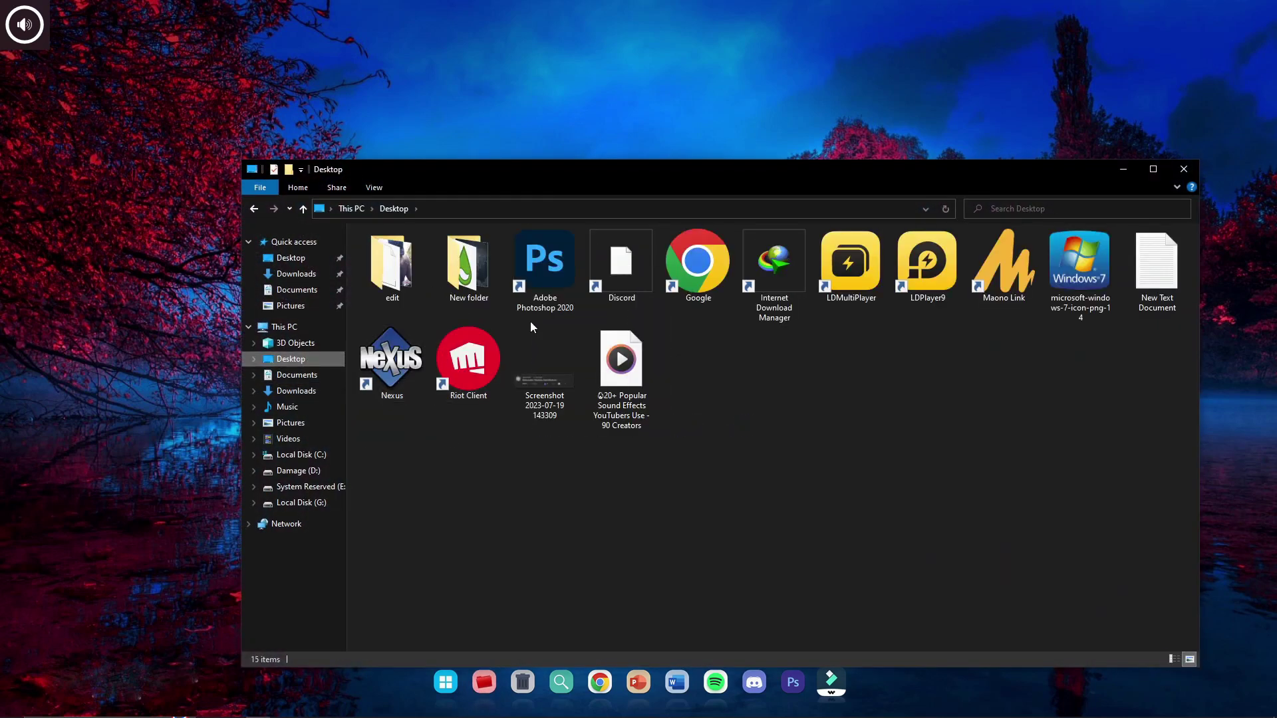
{"action": "double_click", "coordinate": [1157, 269]}
{"action": "left_click", "coordinate": [1123, 169]}
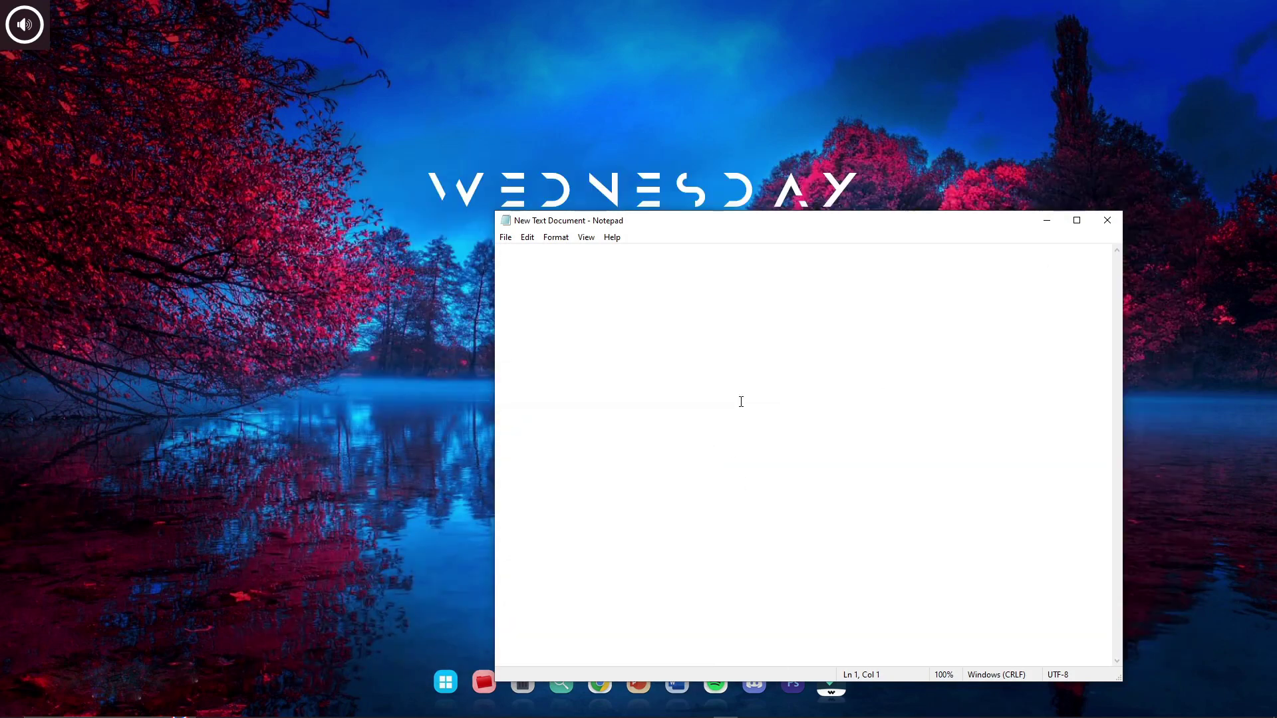
Test the emoji panel with Win+., pick an emoji, then dismiss the panel and minimize Notepad
{"action": "key", "text": "super+period"}
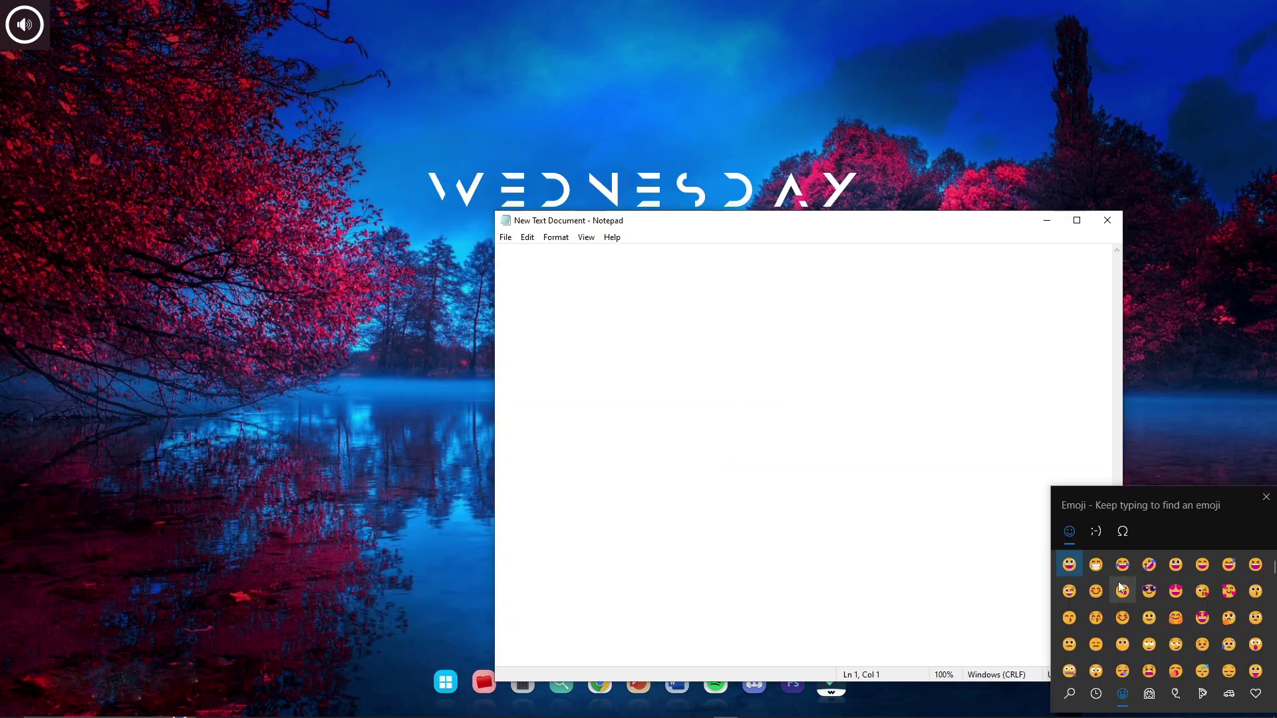
{"action": "left_click", "coordinate": [1126, 583]}
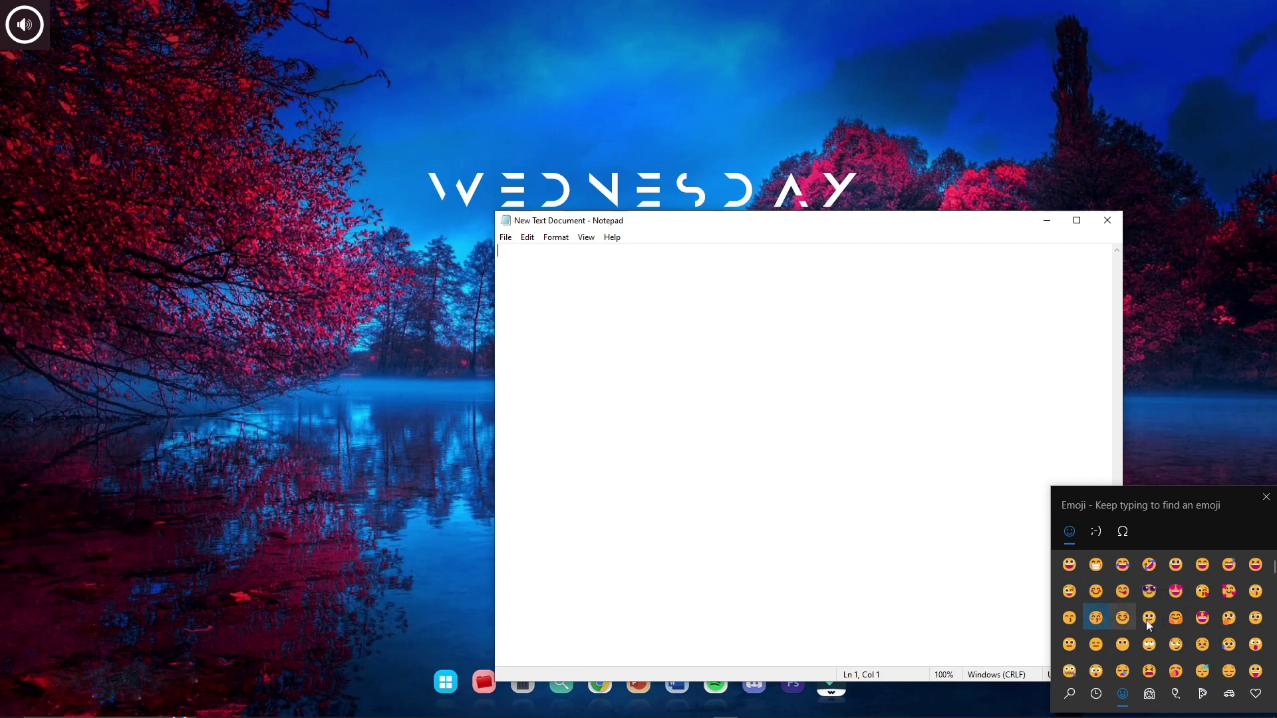
{"action": "left_click", "coordinate": [591, 282]}
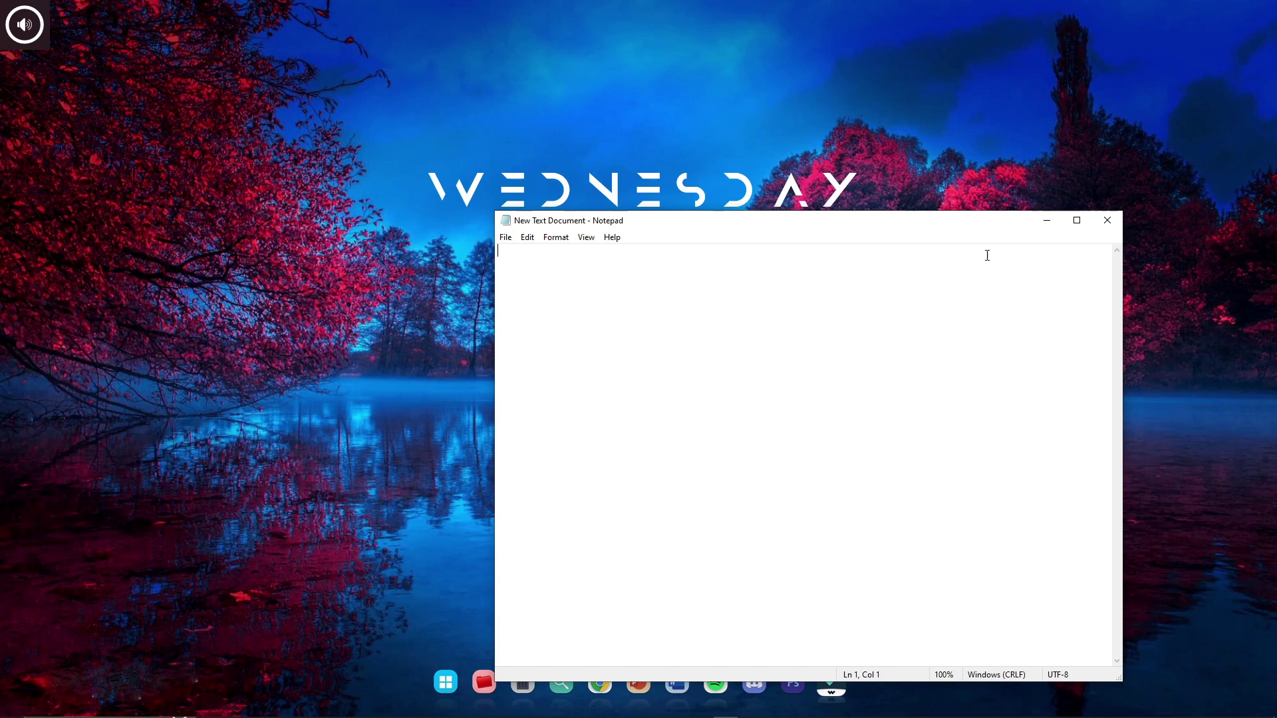
{"action": "left_click", "coordinate": [1046, 220]}
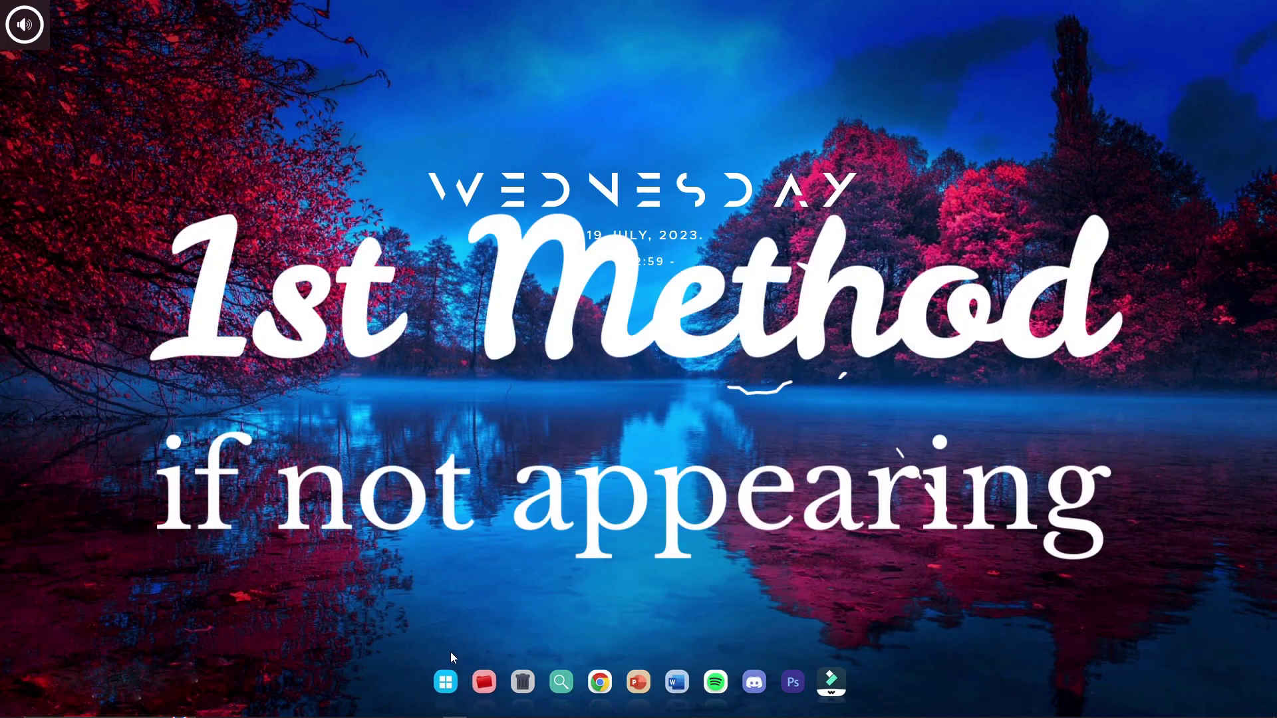
Launch C:\Windows\System32\ctfmon.exe from the Run dialog
{"action": "key", "text": "super+r"}
{"action": "left_click", "coordinate": [210, 650]}
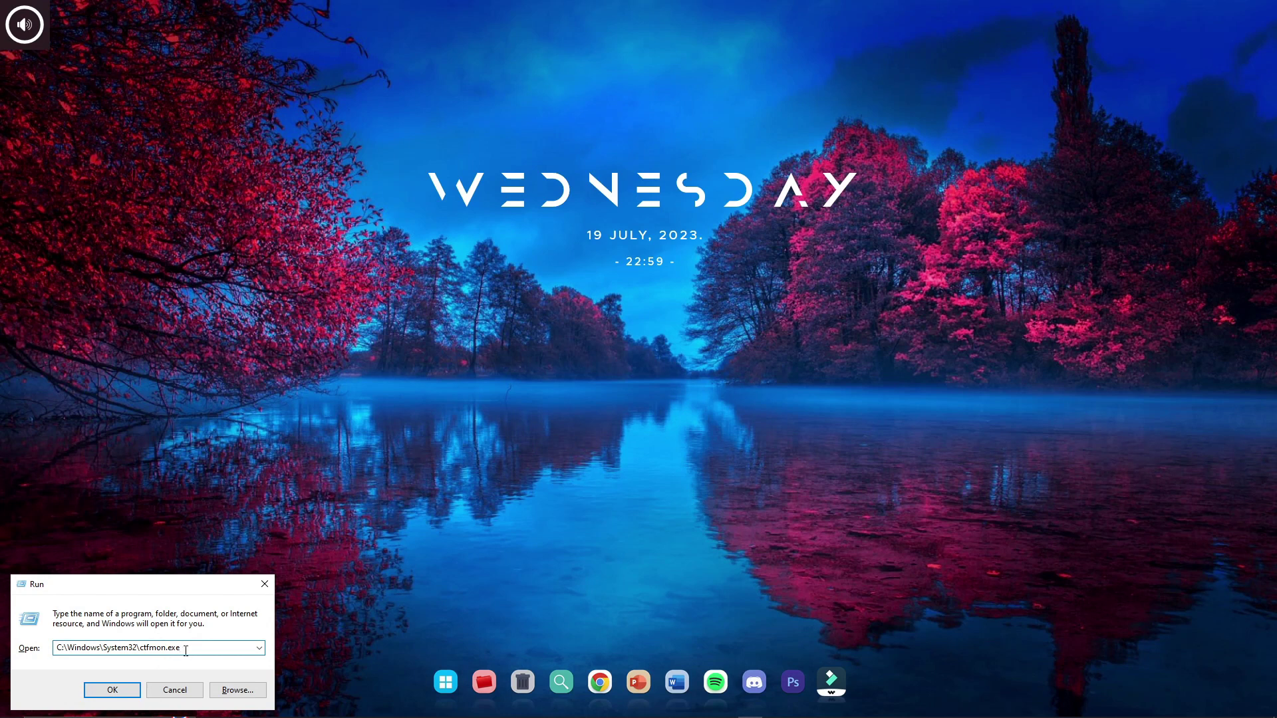
{"action": "key", "text": "Return"}
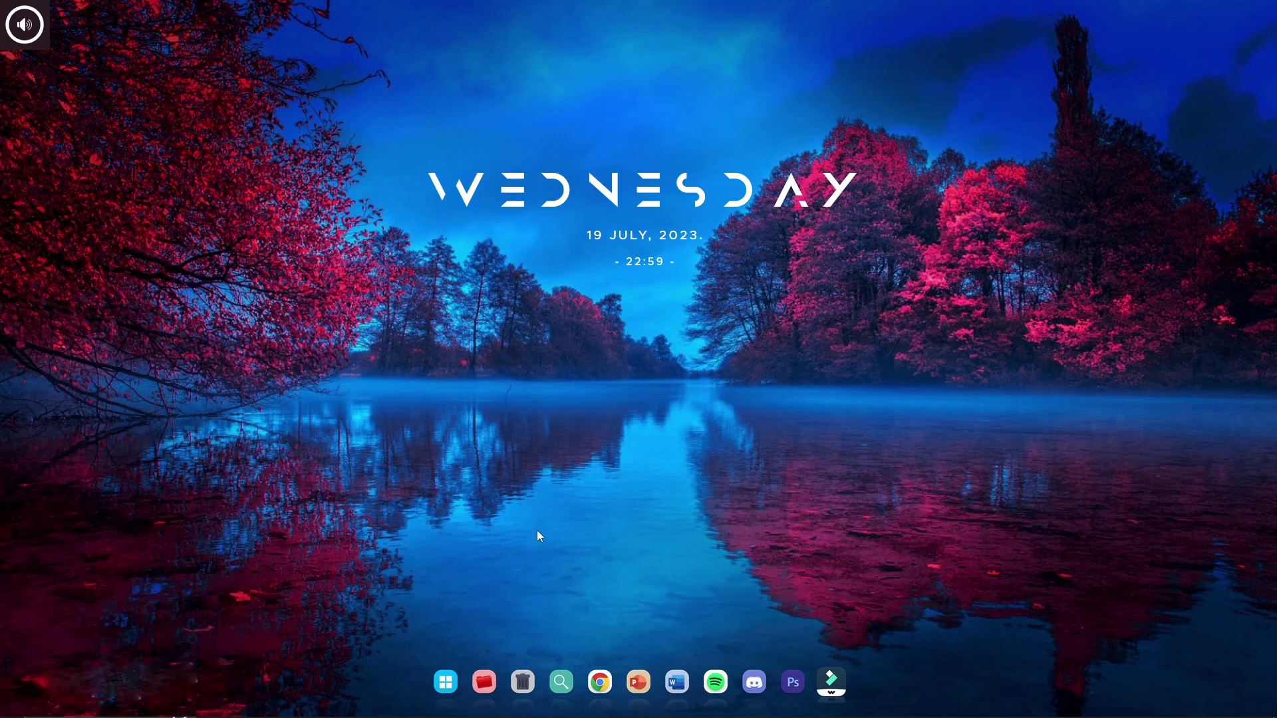
Reopen New Text Document in Notepad from File Explorer's Desktop folder
{"action": "left_click", "coordinate": [484, 681]}
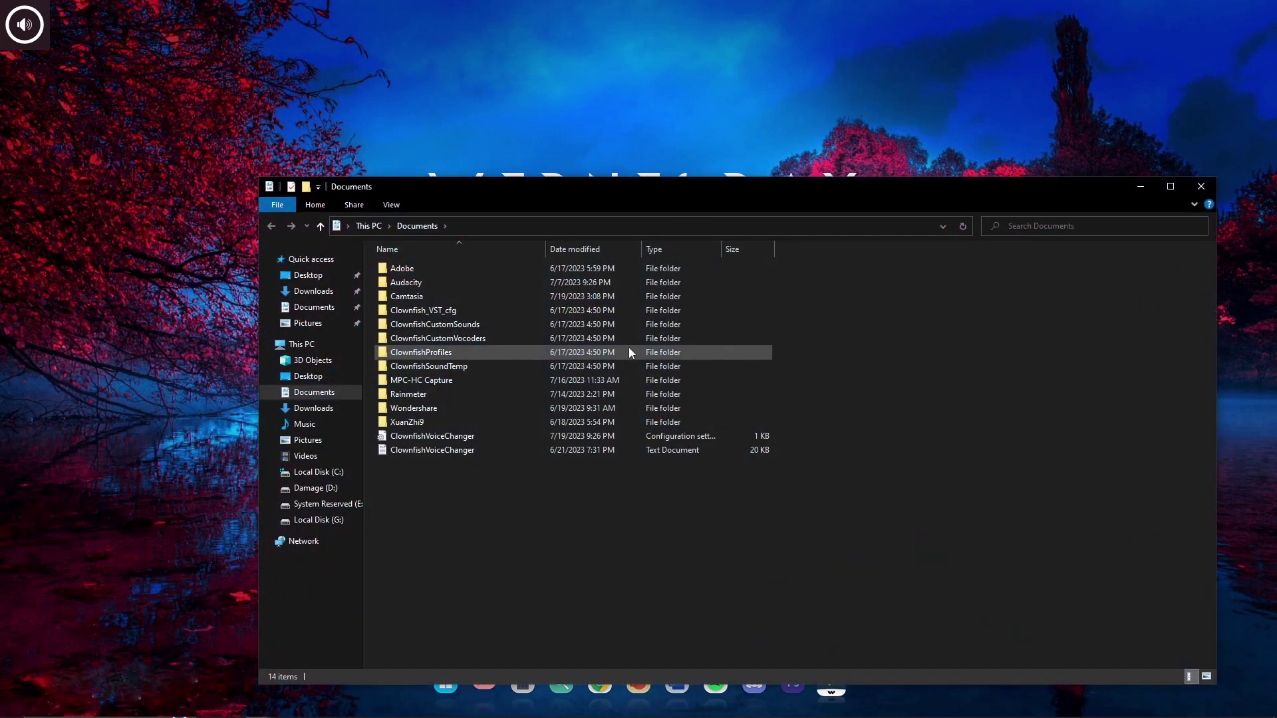
{"action": "left_click", "coordinate": [313, 278]}
{"action": "double_click", "coordinate": [1177, 293]}
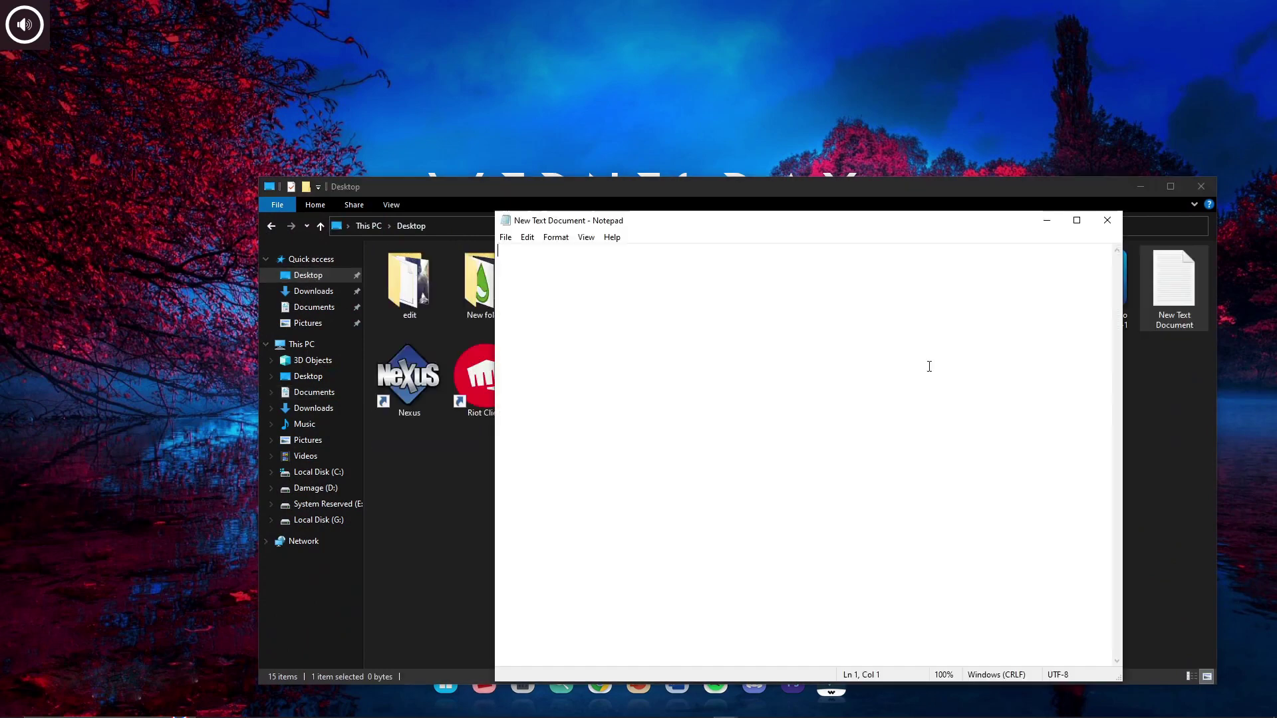
Bring up the emoji panel with Win+. and dismiss it without inserting anything
{"action": "key", "text": "super+period"}
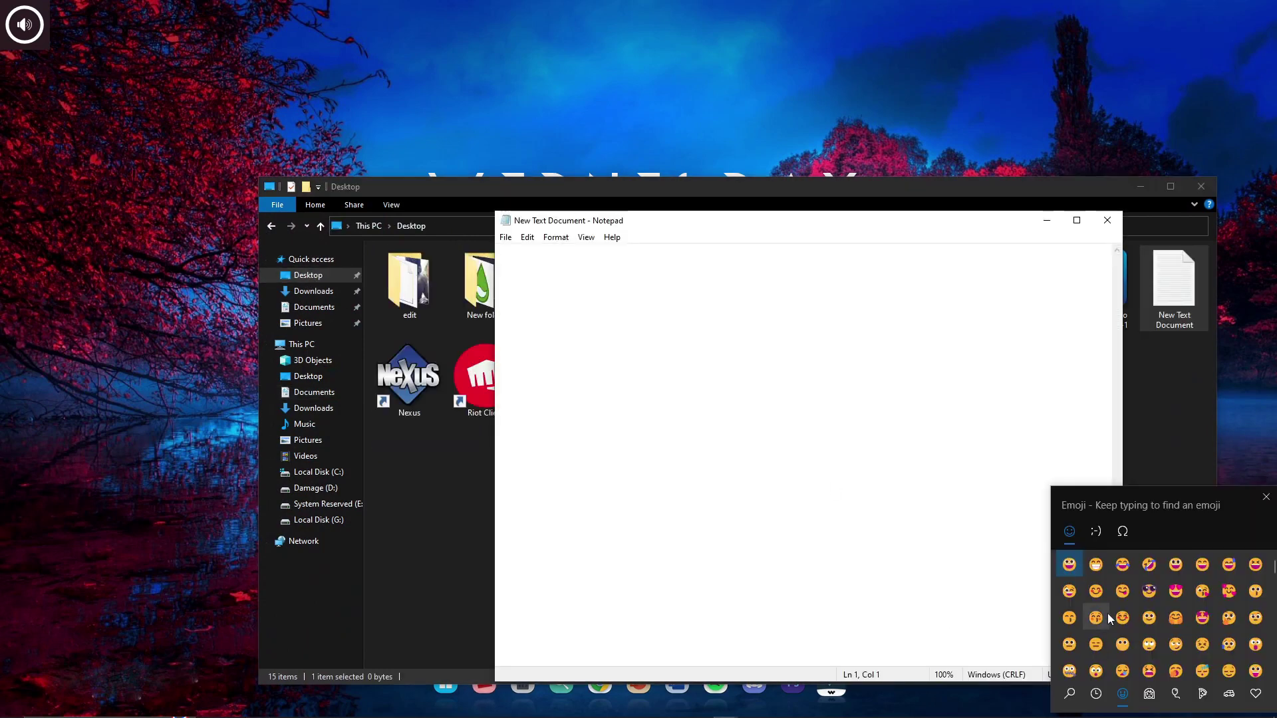
{"action": "left_click", "coordinate": [963, 430]}
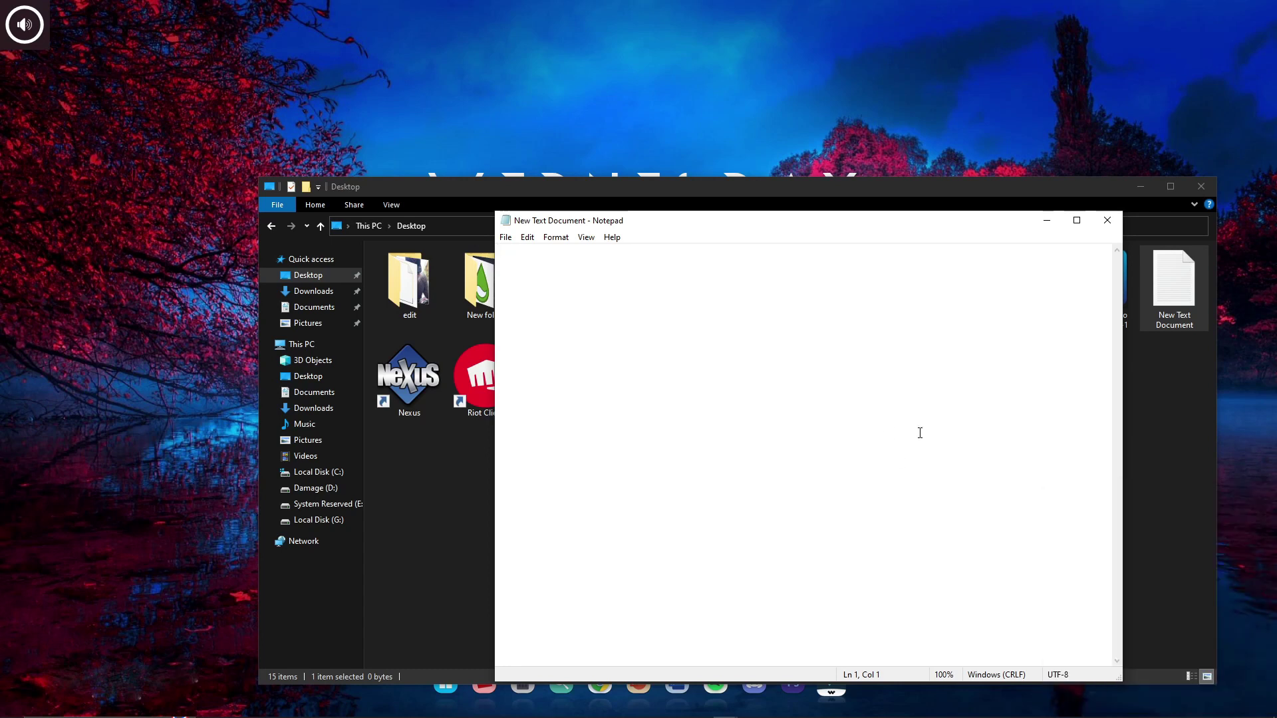
{"action": "left_click", "coordinate": [1146, 182]}
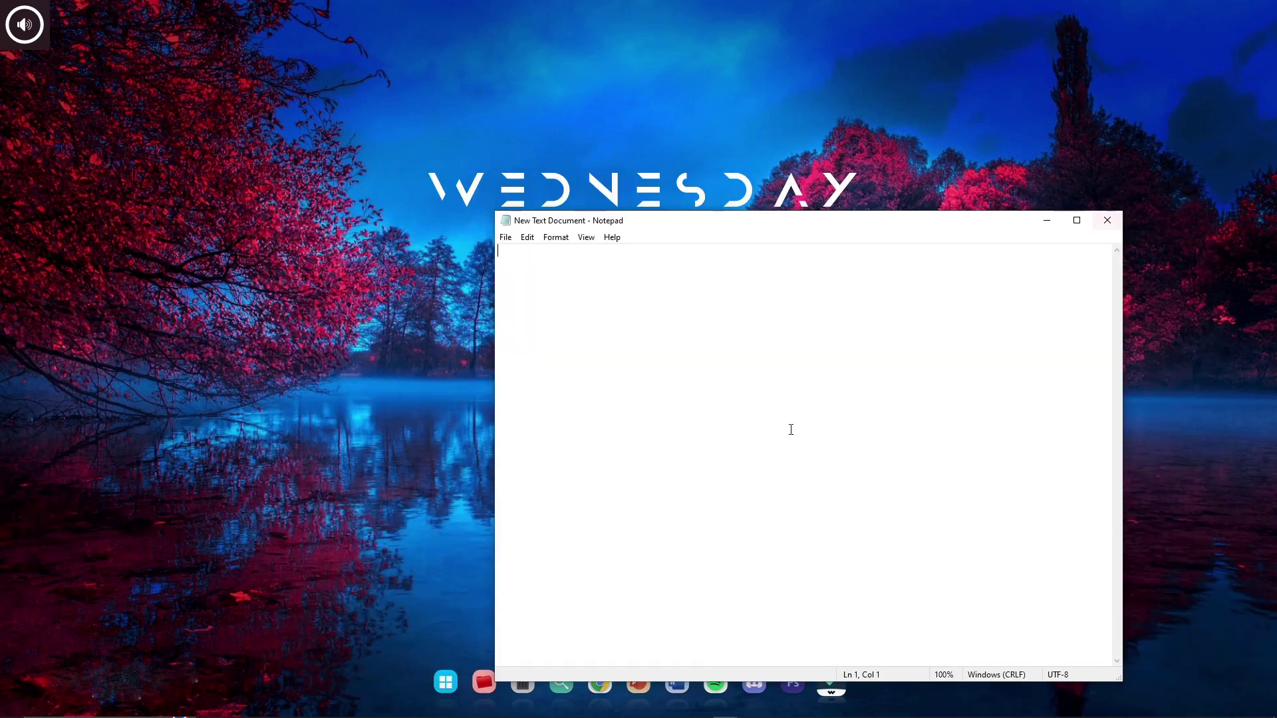
{"action": "left_click", "coordinate": [189, 586]}
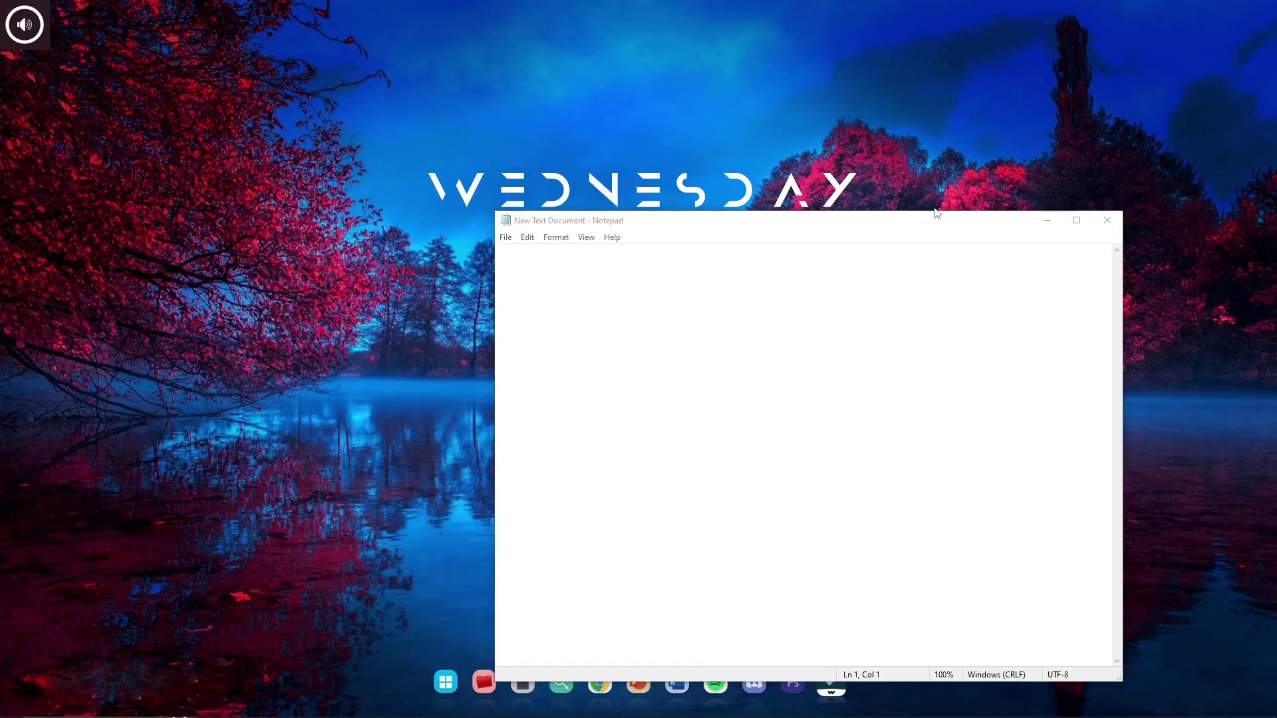
Minimize Notepad and launch Registry Editor through a Start menu search for 'reg'
{"action": "left_click", "coordinate": [1046, 221]}
{"action": "left_click", "coordinate": [446, 682]}
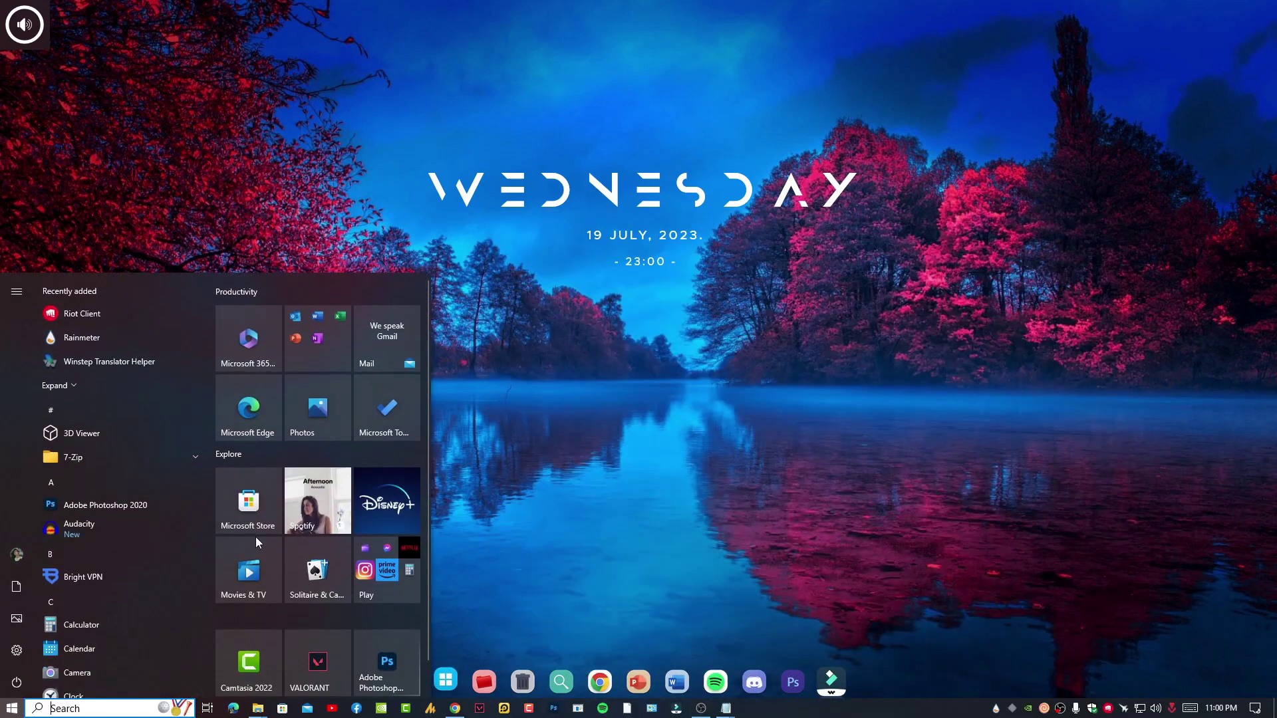
{"action": "type", "text": "regu"}
{"action": "key", "text": "Return"}
{"action": "key", "text": "super"}
{"action": "type", "text": "reg"}
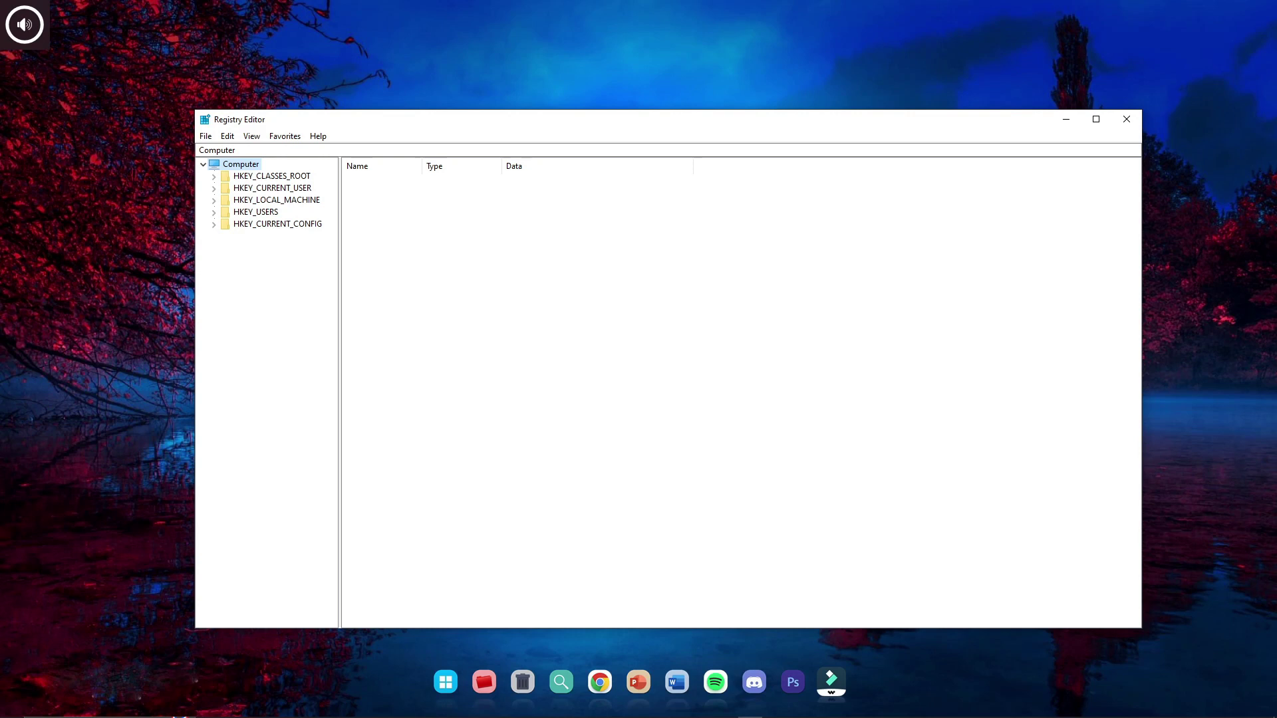
Expand HKEY_LOCAL_MACHINE > SOFTWARE > Microsoft in the registry tree
{"action": "left_click", "coordinate": [525, 149]}
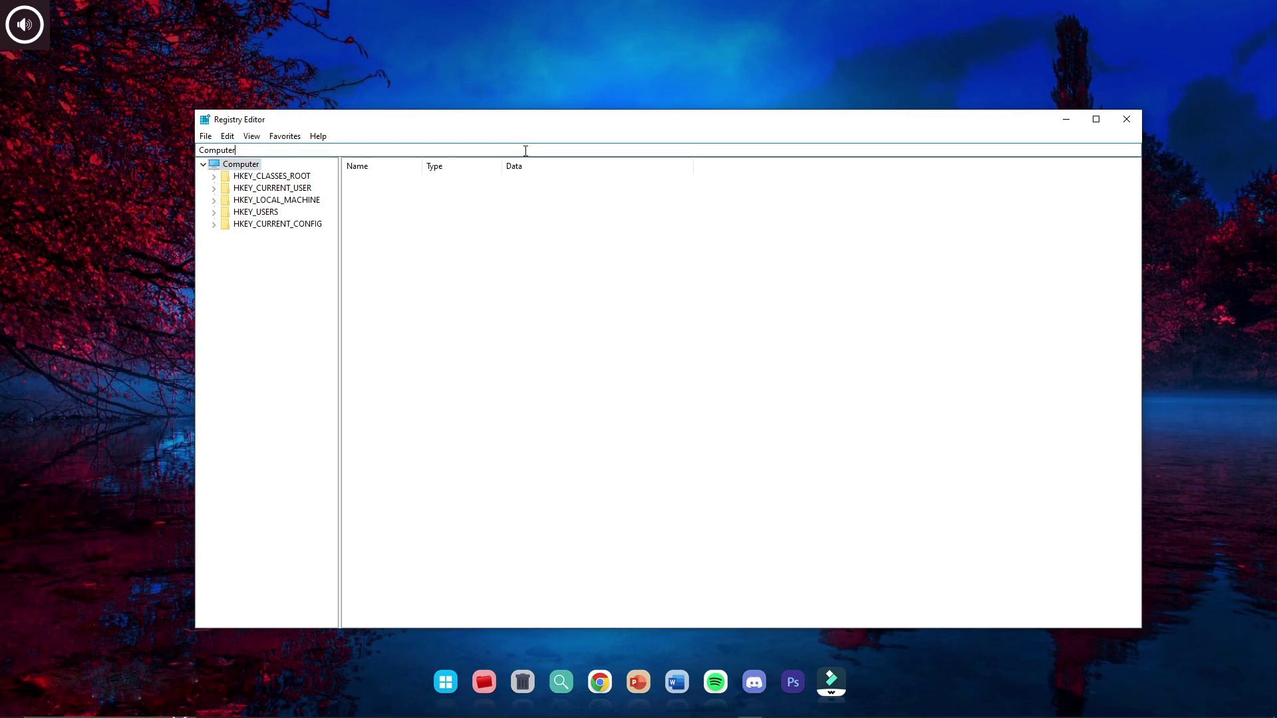
{"action": "left_click", "coordinate": [214, 200]}
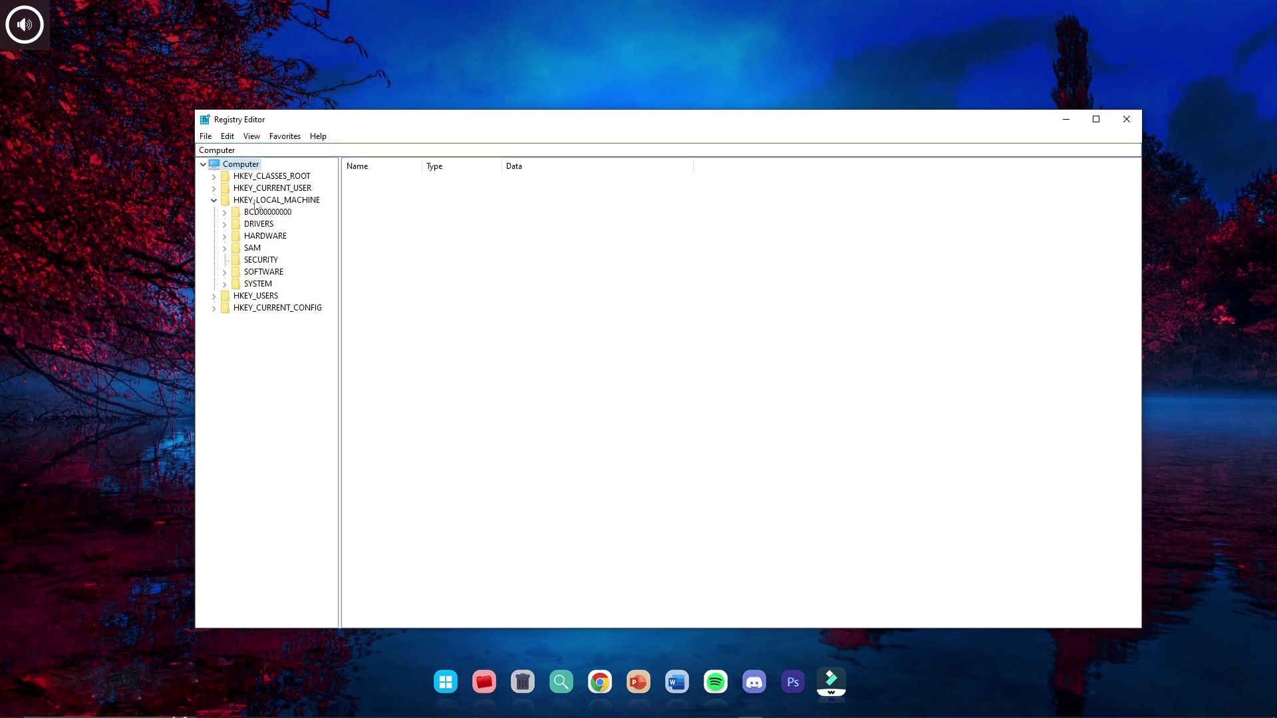
{"action": "left_click", "coordinate": [258, 200]}
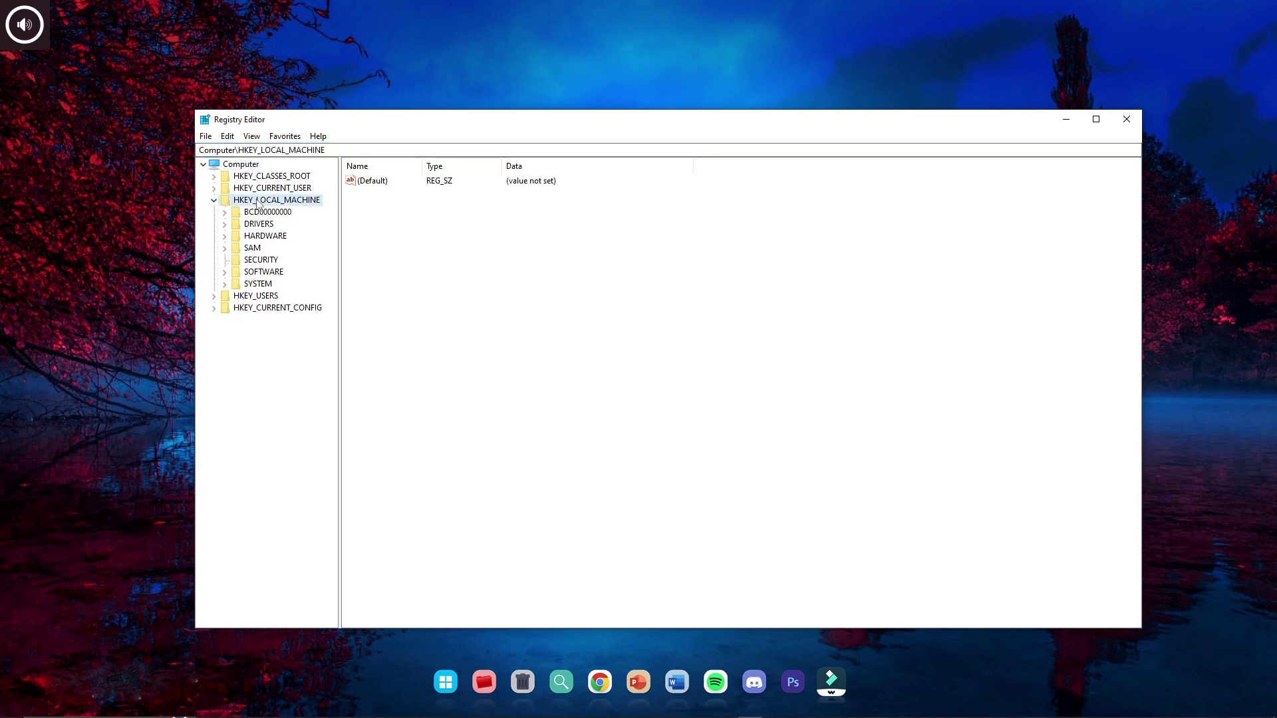
{"action": "double_click", "coordinate": [250, 272]}
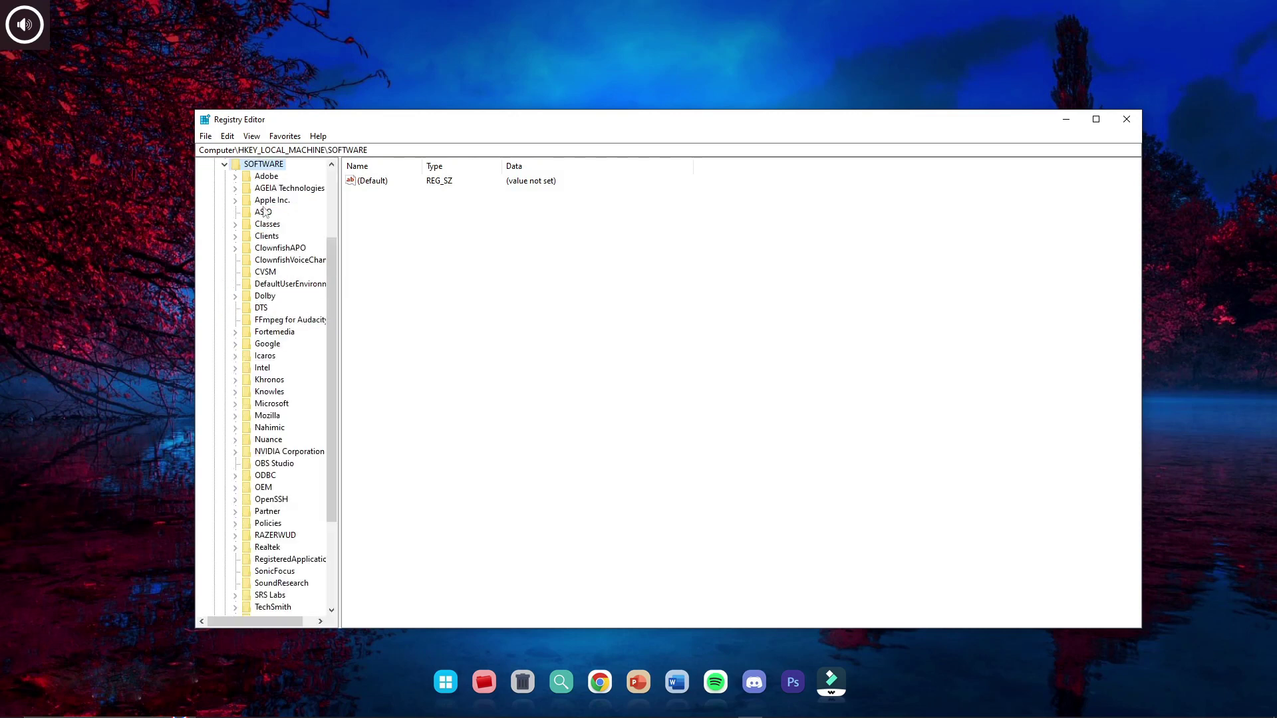
{"action": "double_click", "coordinate": [272, 404]}
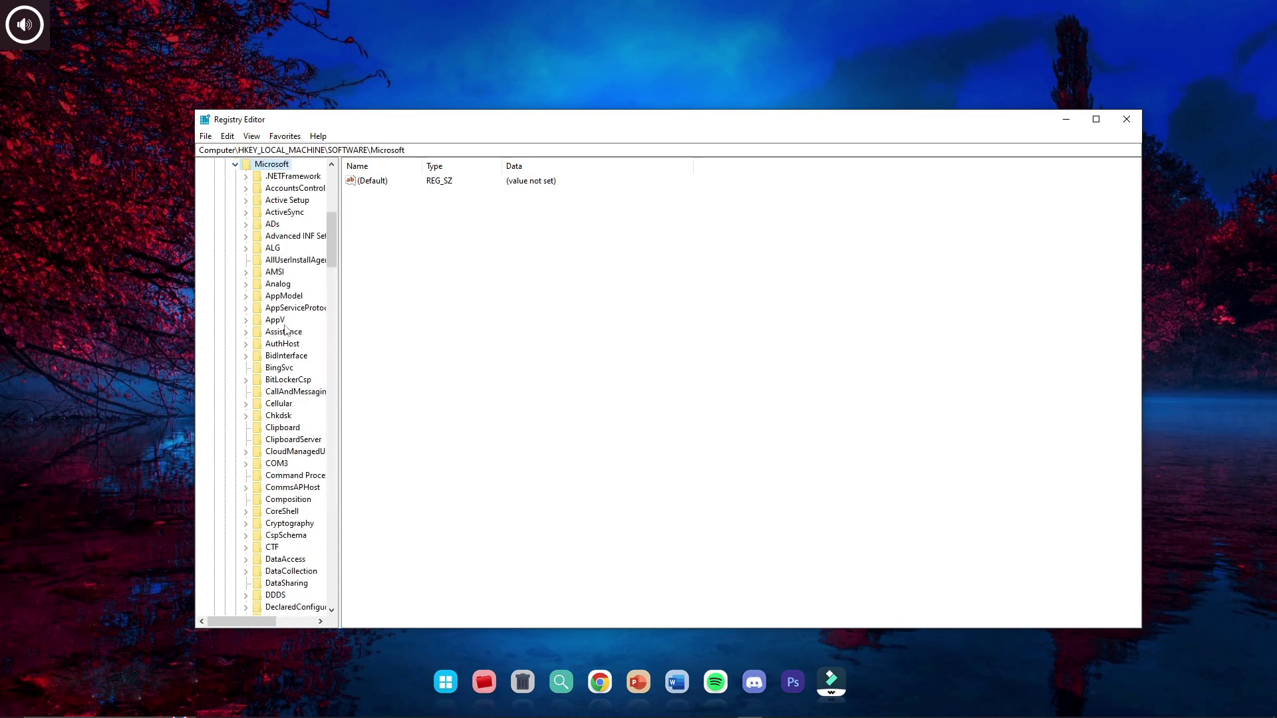
Scroll down to Microsoft\Input, expand it and select its Settings key
{"action": "scroll", "coordinate": [286, 379], "scroll_direction": "down", "scroll_amount": 1}
{"action": "scroll", "coordinate": [284, 399], "scroll_direction": "down", "scroll_amount": 1}
{"action": "scroll", "coordinate": [283, 438], "scroll_direction": "down", "scroll_amount": 1}
{"action": "scroll", "coordinate": [285, 449], "scroll_direction": "down", "scroll_amount": 2}
{"action": "scroll", "coordinate": [286, 466], "scroll_direction": "down", "scroll_amount": 1}
{"action": "scroll", "coordinate": [289, 505], "scroll_direction": "down", "scroll_amount": 2}
{"action": "scroll", "coordinate": [289, 509], "scroll_direction": "down", "scroll_amount": 2}
{"action": "scroll", "coordinate": [287, 502], "scroll_direction": "down", "scroll_amount": 2}
{"action": "scroll", "coordinate": [286, 497], "scroll_direction": "down", "scroll_amount": 1}
{"action": "scroll", "coordinate": [285, 492], "scroll_direction": "down", "scroll_amount": 3}
{"action": "scroll", "coordinate": [285, 491], "scroll_direction": "down", "scroll_amount": 2}
{"action": "scroll", "coordinate": [283, 485], "scroll_direction": "down", "scroll_amount": 2}
{"action": "scroll", "coordinate": [282, 467], "scroll_direction": "down", "scroll_amount": 3}
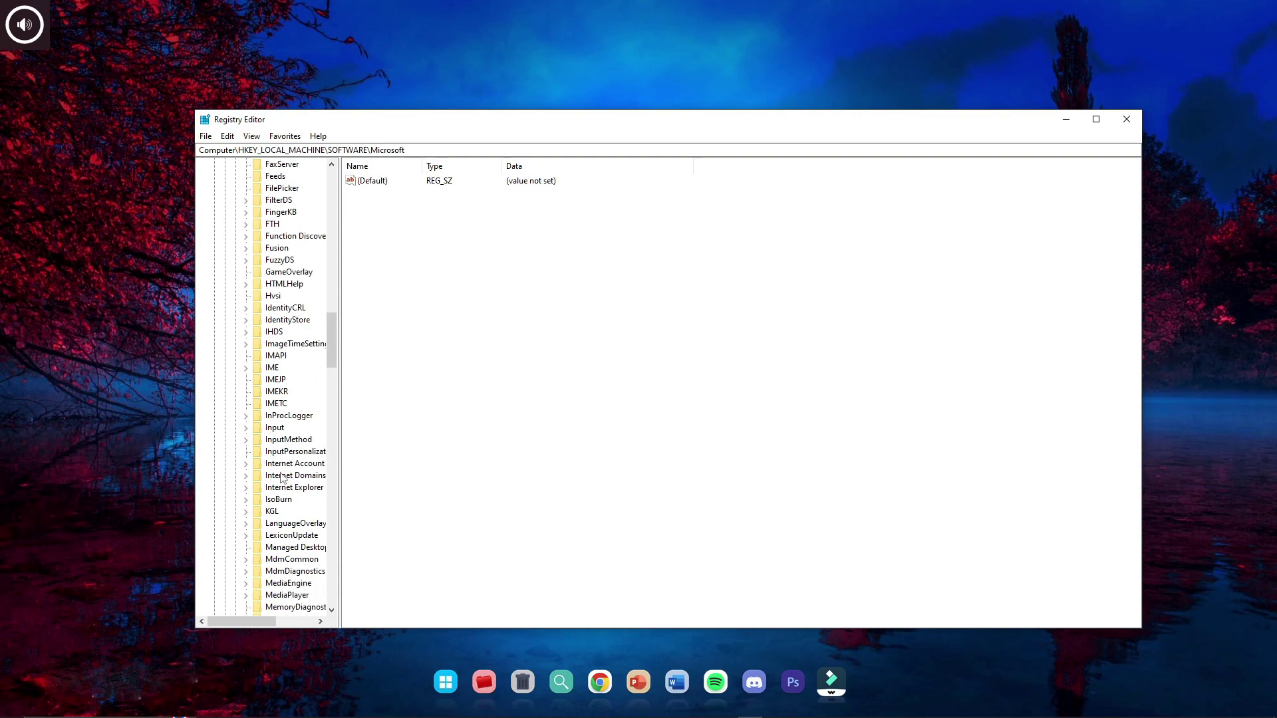
{"action": "left_click", "coordinate": [275, 429]}
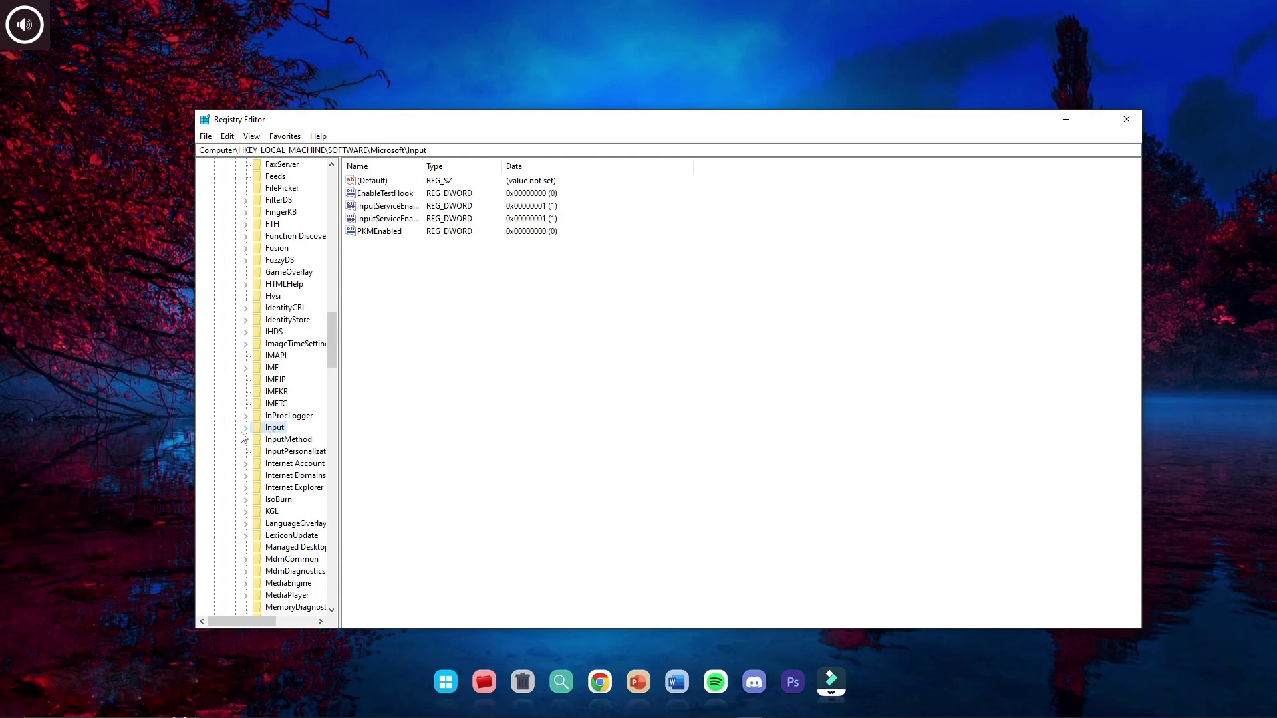
{"action": "left_click", "coordinate": [246, 428]}
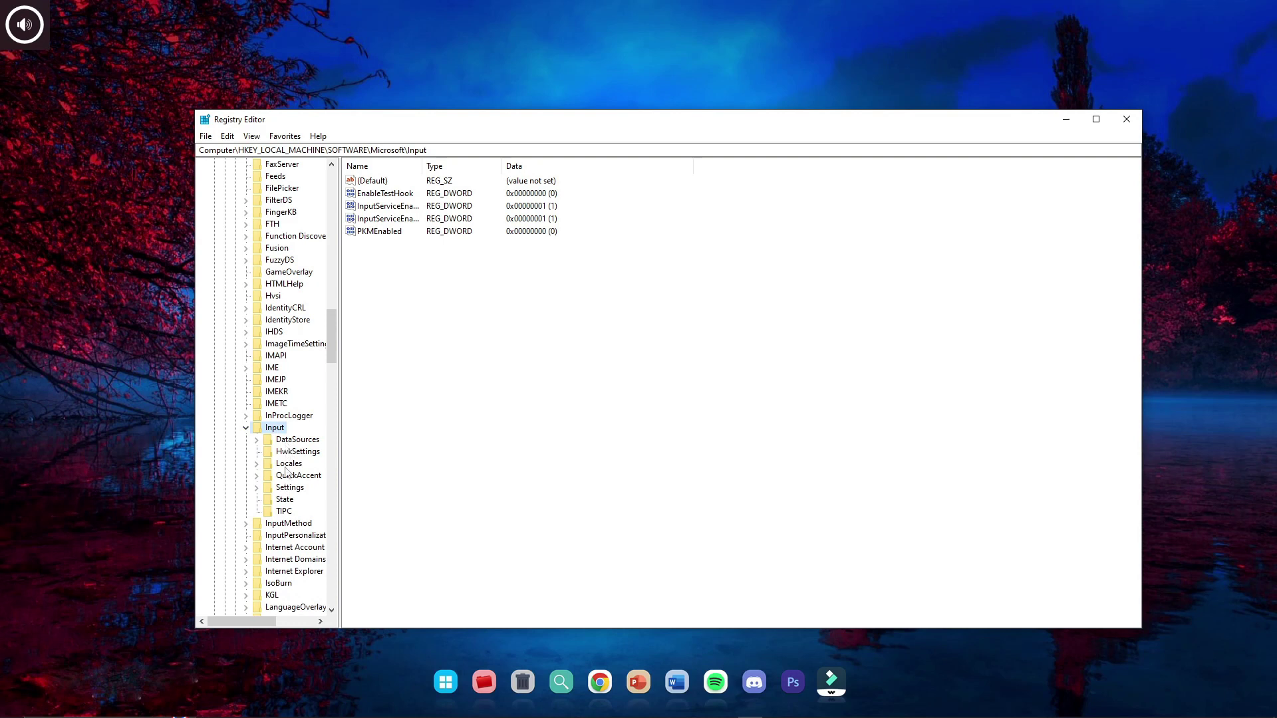
{"action": "left_click", "coordinate": [261, 490]}
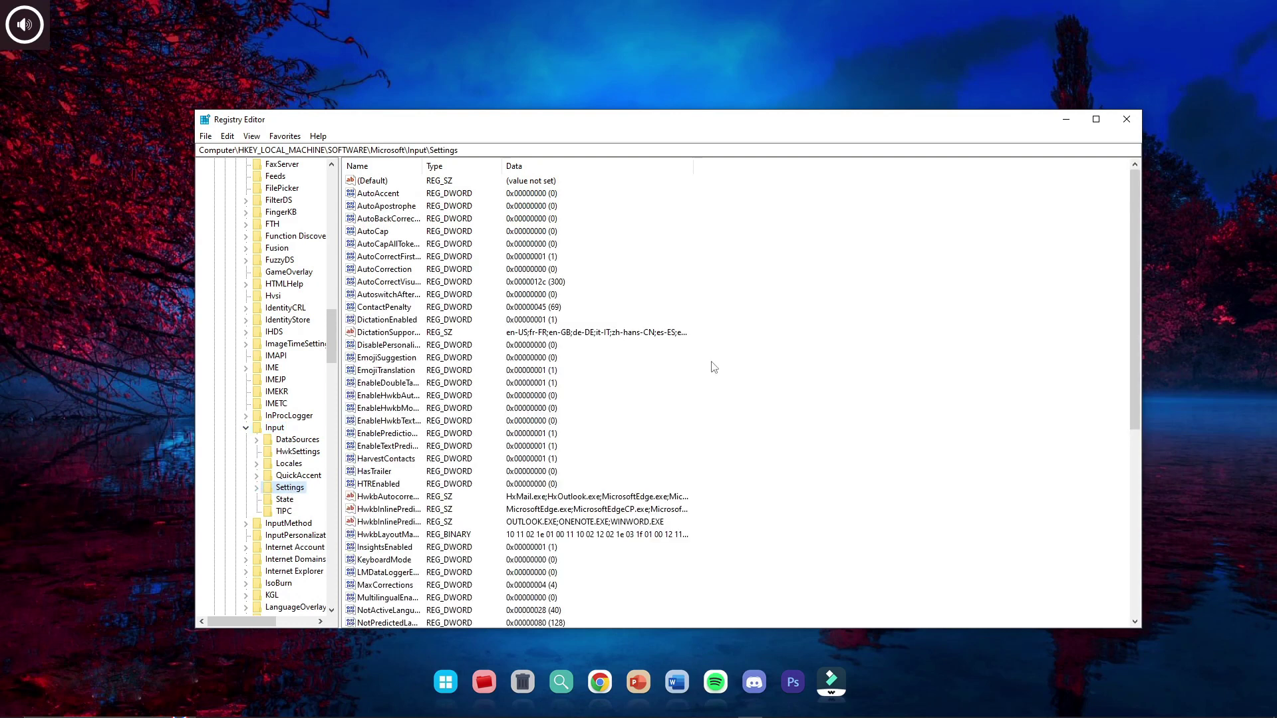
Create a new DWORD value in Settings named EnableExpressiveInputShellHotkey
{"action": "right_click", "coordinate": [747, 314]}
{"action": "mouse_move", "coordinate": [780, 322]}
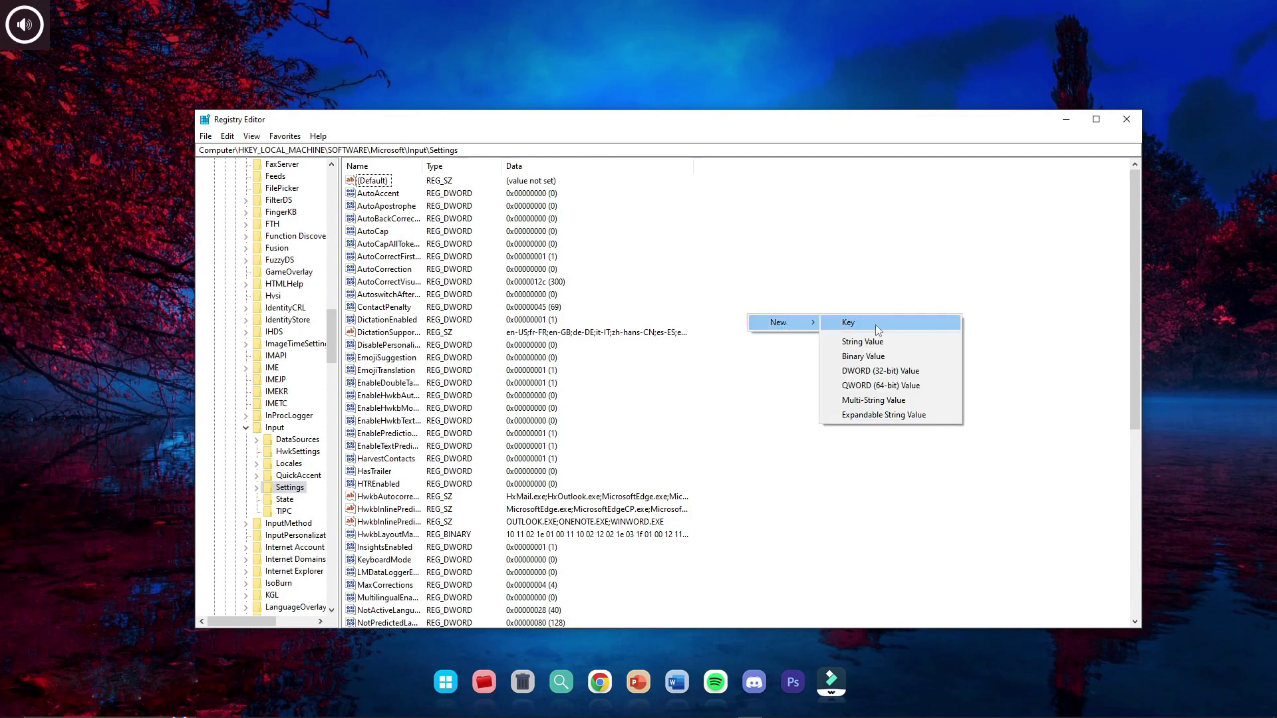
{"action": "left_click", "coordinate": [920, 372]}
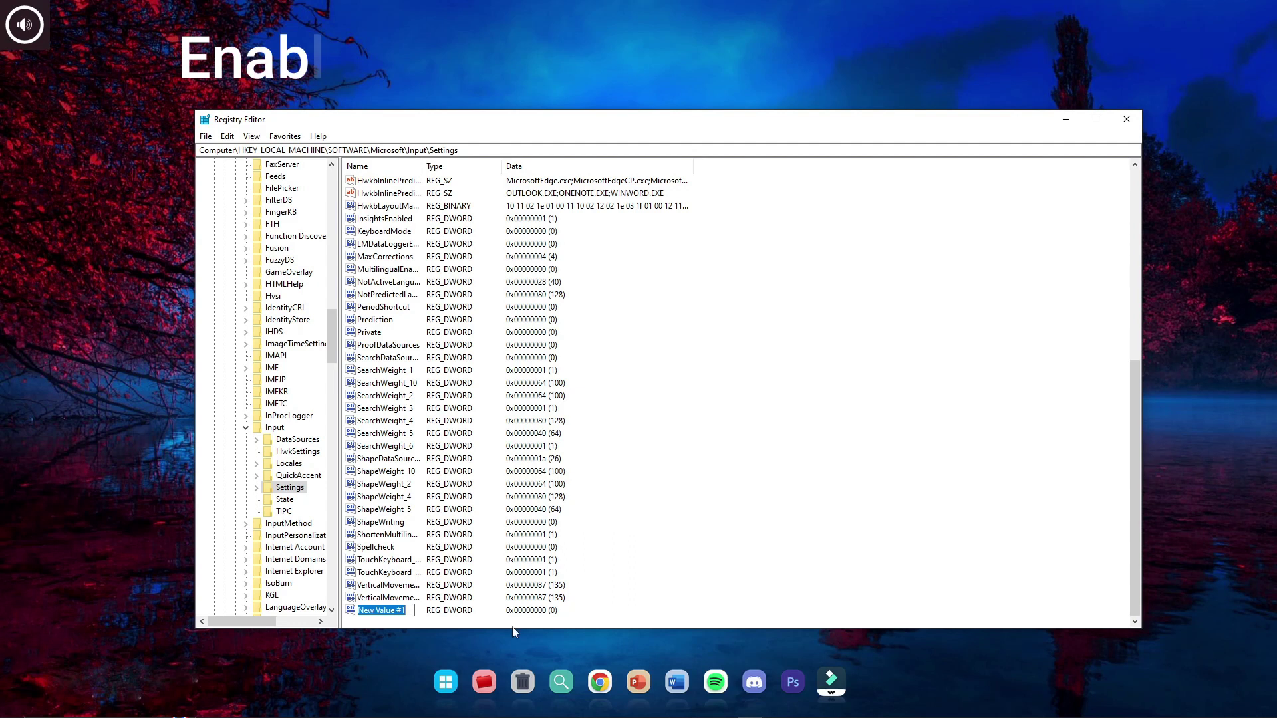
{"action": "type", "text": "En"}
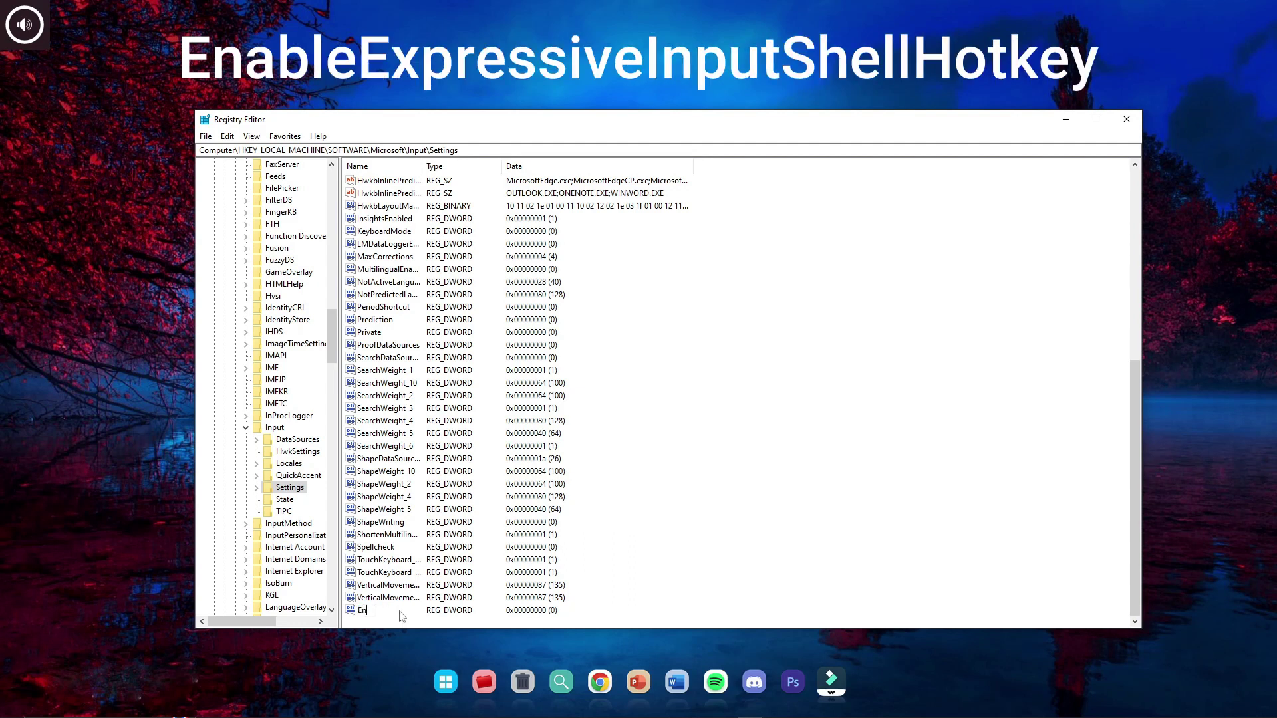
{"action": "type", "text": "ableE"}
{"action": "type", "text": "xpres"}
{"action": "type", "text": "siveI"}
{"action": "type", "text": "nputSh"}
{"action": "type", "text": "ellHotk"}
{"action": "type", "text": "ey"}
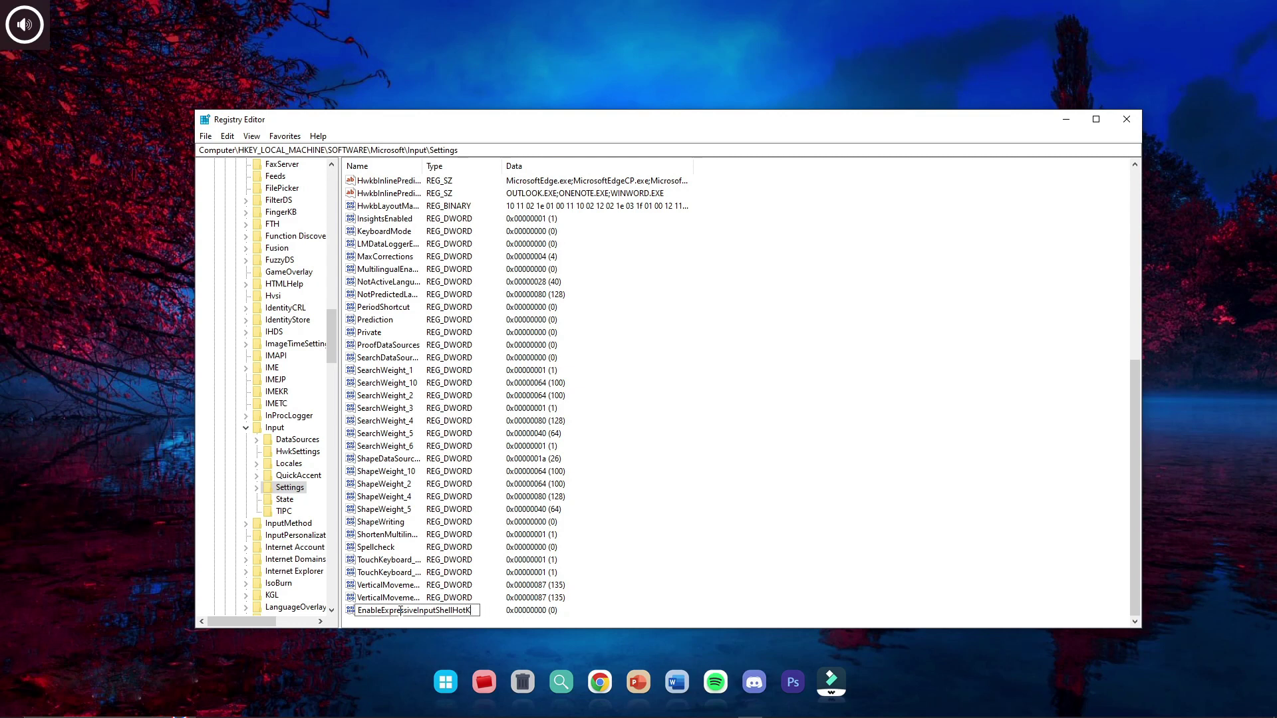
{"action": "key", "text": "BackSpace"}
{"action": "type", "text": "key"}
{"action": "key", "text": "Return"}
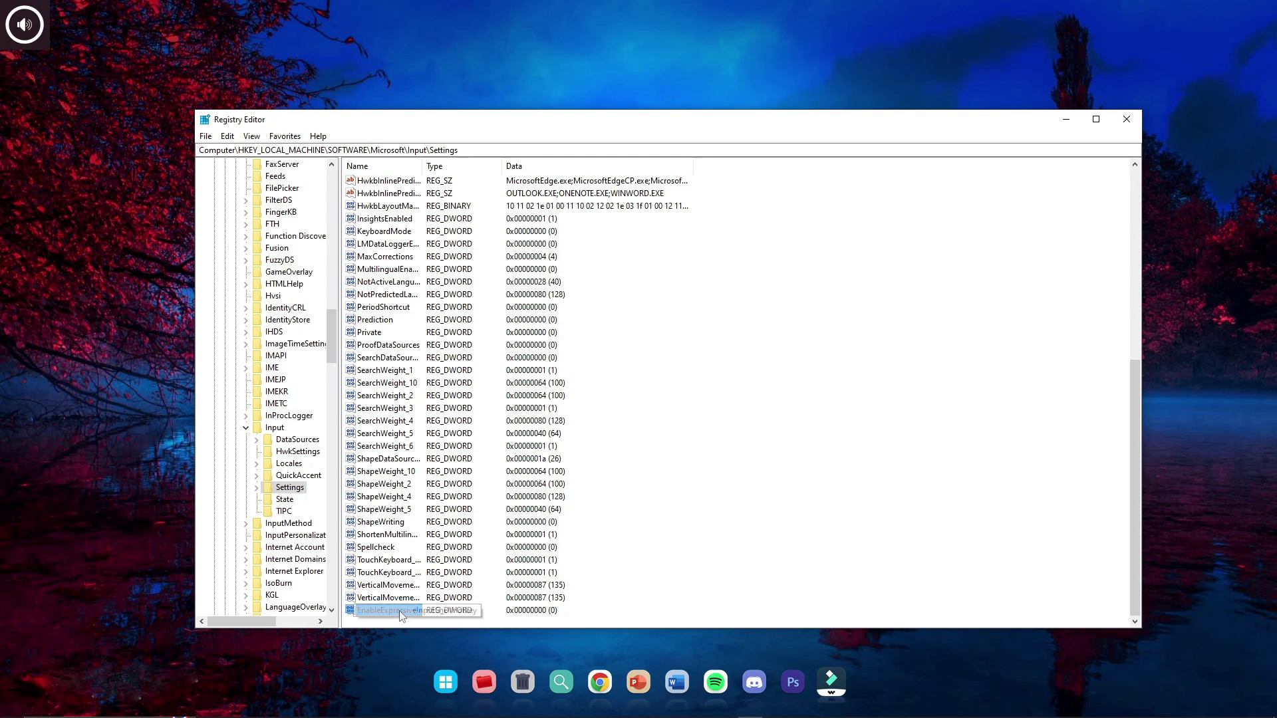
Set EnableExpressiveInputShellHotkey's value data to 1 and close Registry Editor
{"action": "double_click", "coordinate": [407, 610]}
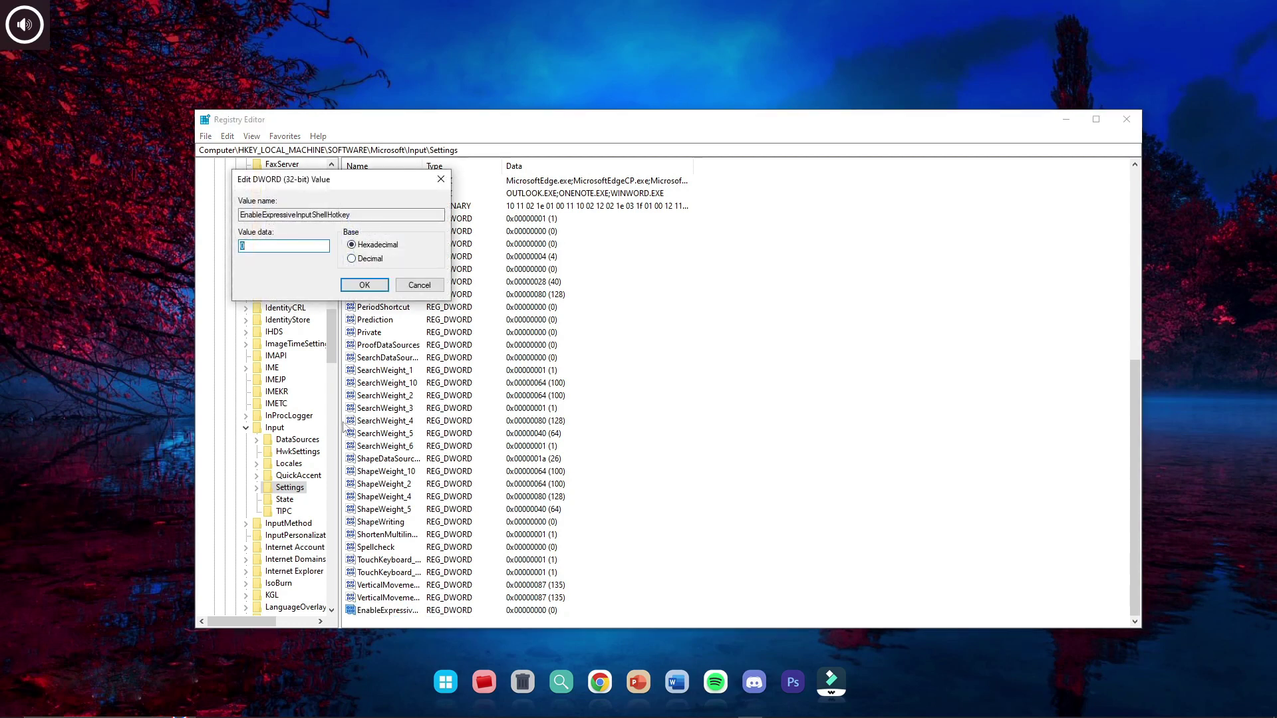
{"action": "type", "text": "1"}
{"action": "left_click", "coordinate": [354, 282]}
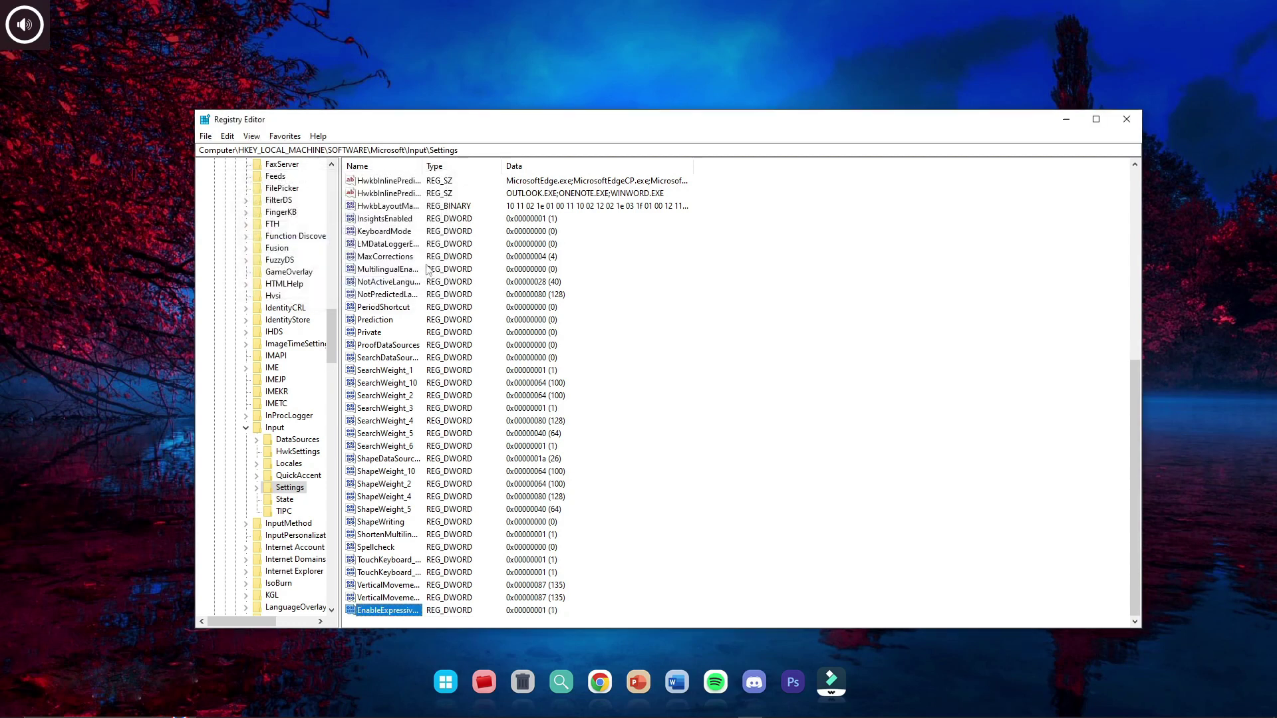
{"action": "left_click", "coordinate": [1125, 119]}
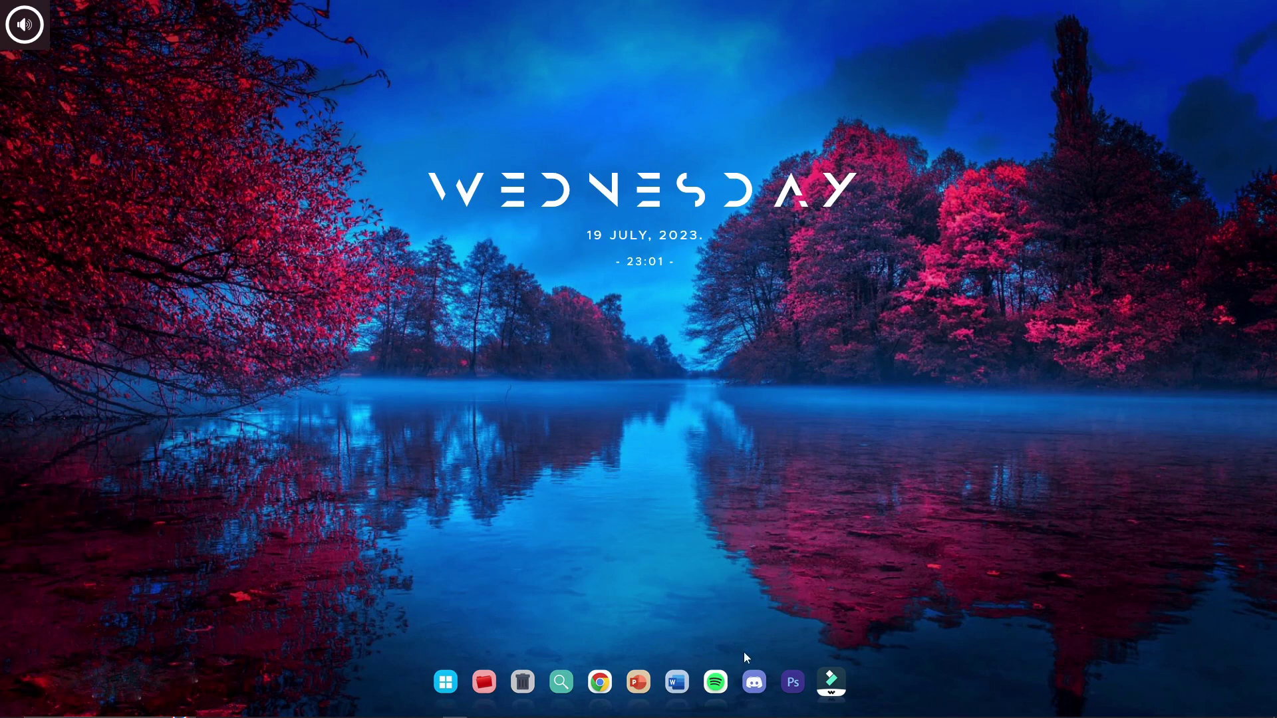
{"action": "key", "text": "alt+Tab"}
{"action": "key", "text": "alt+Tab"}
{"action": "key", "text": "alt+Tab"}
{"action": "key", "text": "super+period"}
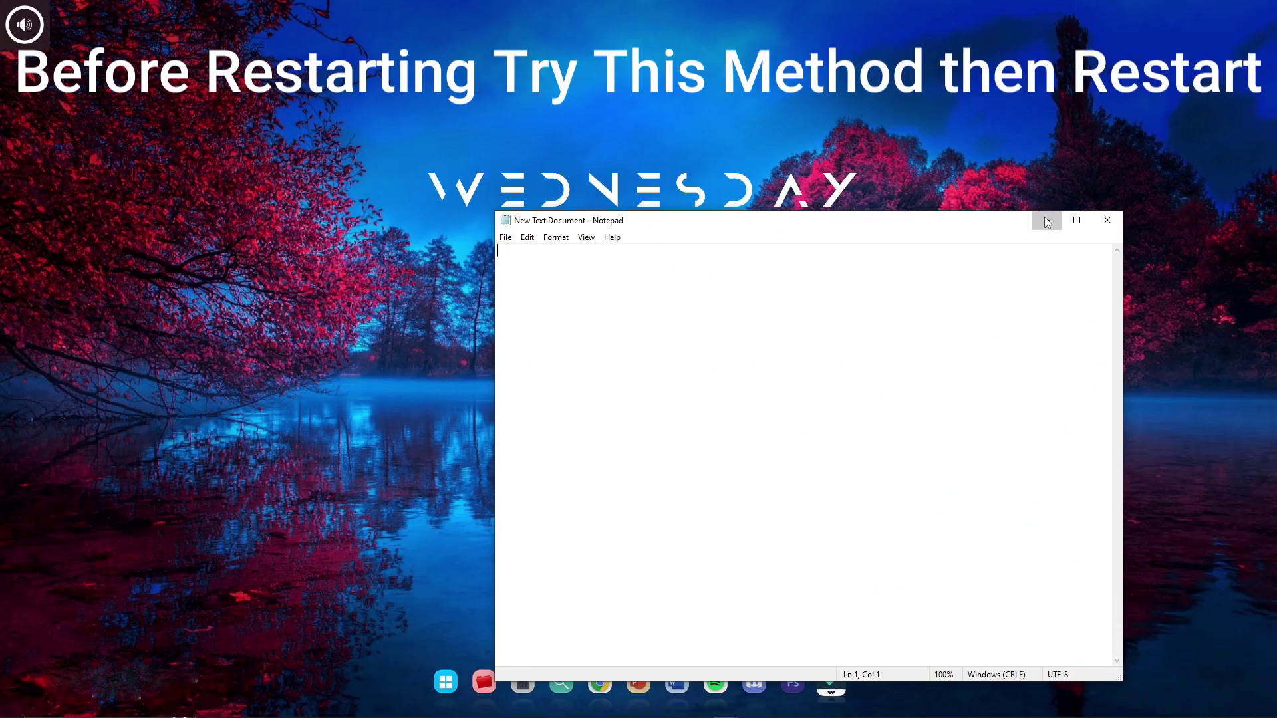
{"action": "key", "text": "super"}
{"action": "type", "text": "services"}
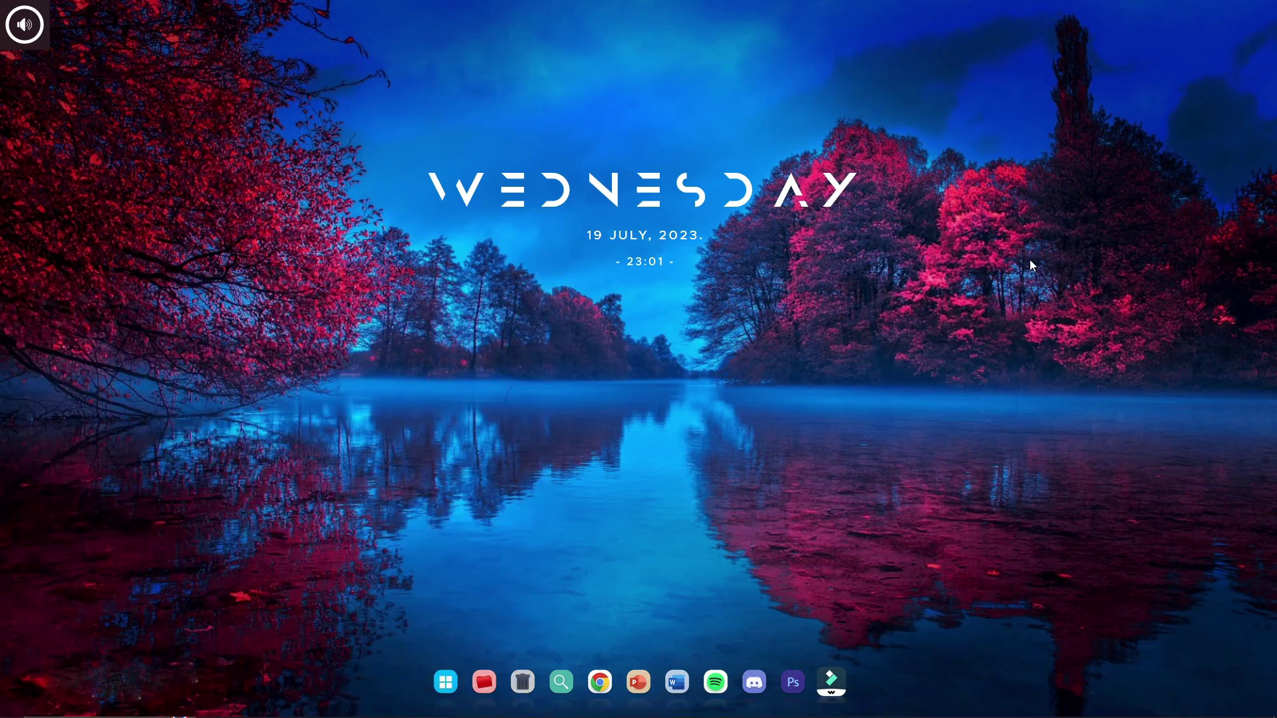
{"action": "type", "text": "asus"}
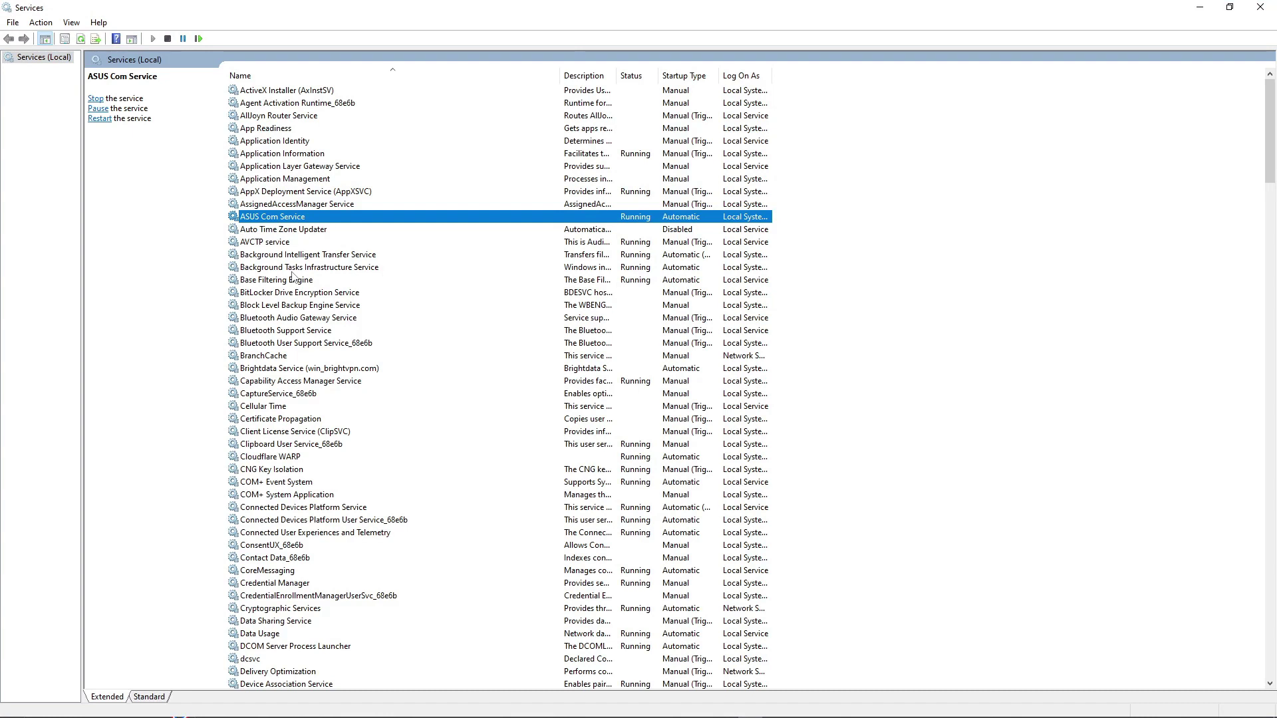
{"action": "type", "text": "t"}
Set Touch Keyboard and Handwriting Panel Service startup to Automatic, apply, and start it
{"action": "key", "text": "Down"}
{"action": "key", "text": "Down"}
{"action": "left_click", "coordinate": [306, 156]}
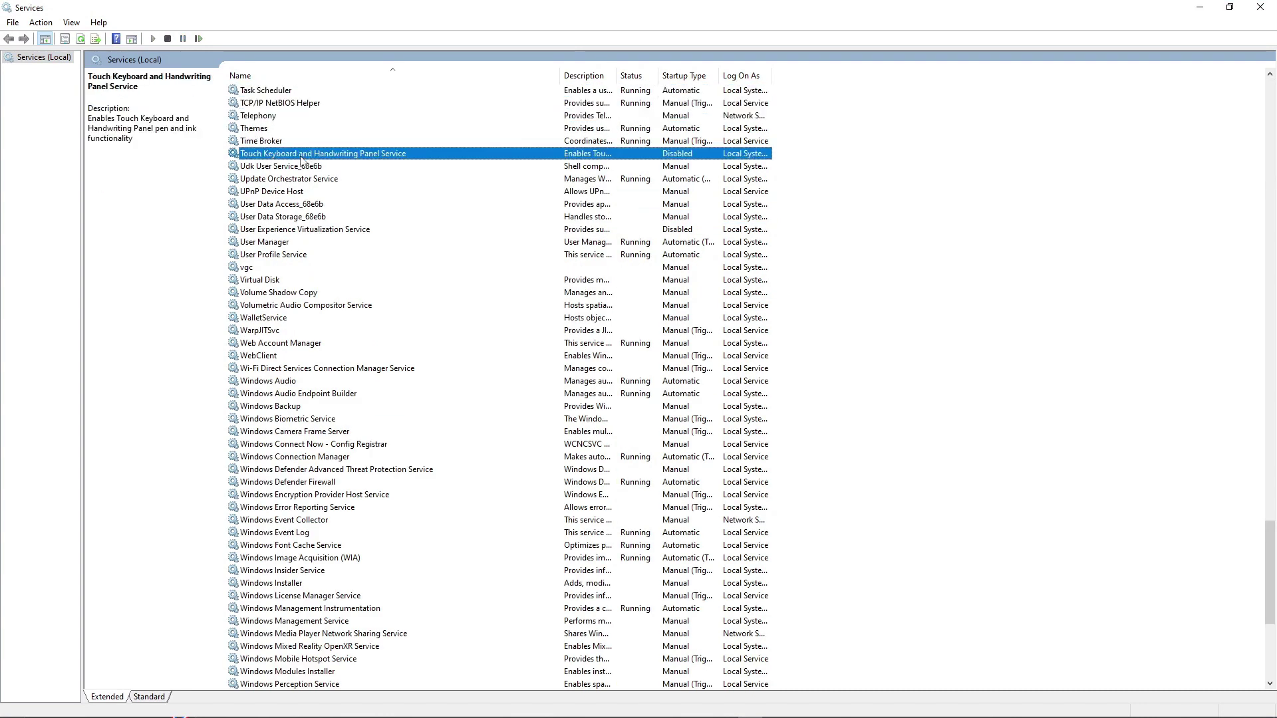
{"action": "double_click", "coordinate": [300, 160]}
{"action": "left_click", "coordinate": [665, 350]}
{"action": "left_click", "coordinate": [616, 371]}
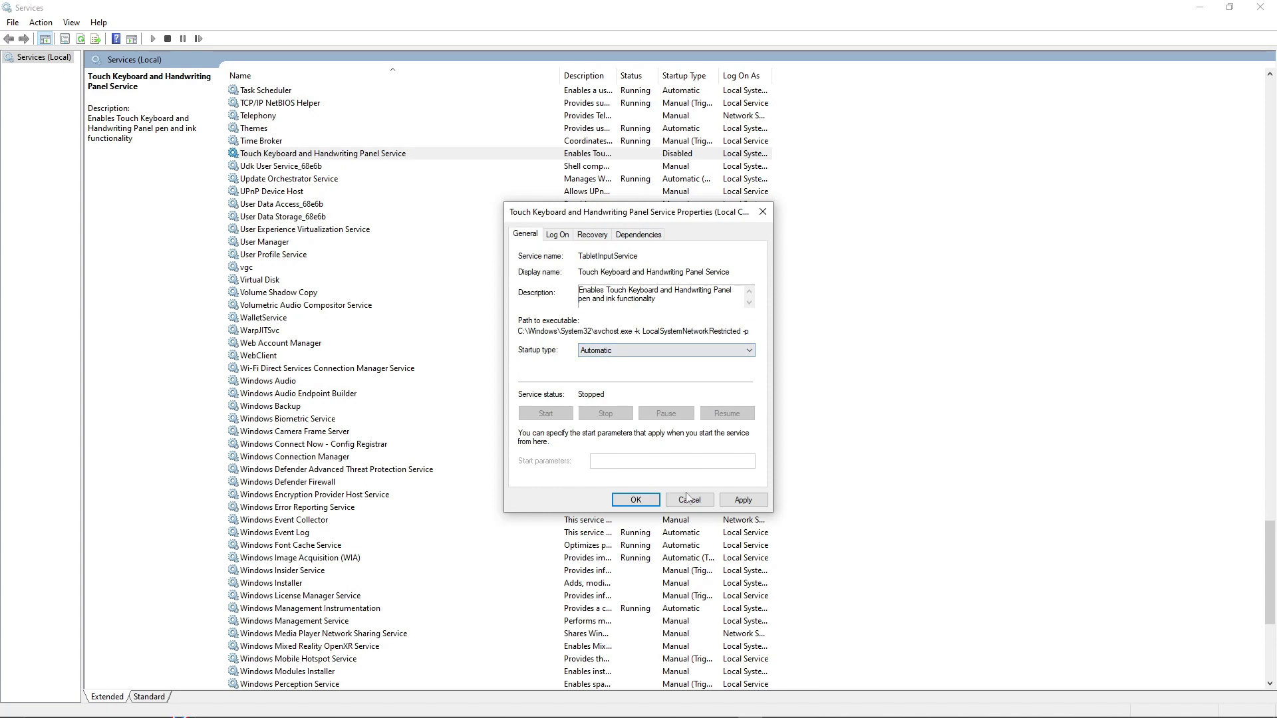
{"action": "left_click", "coordinate": [743, 500]}
{"action": "left_click", "coordinate": [636, 500]}
{"action": "left_click", "coordinate": [96, 107]}
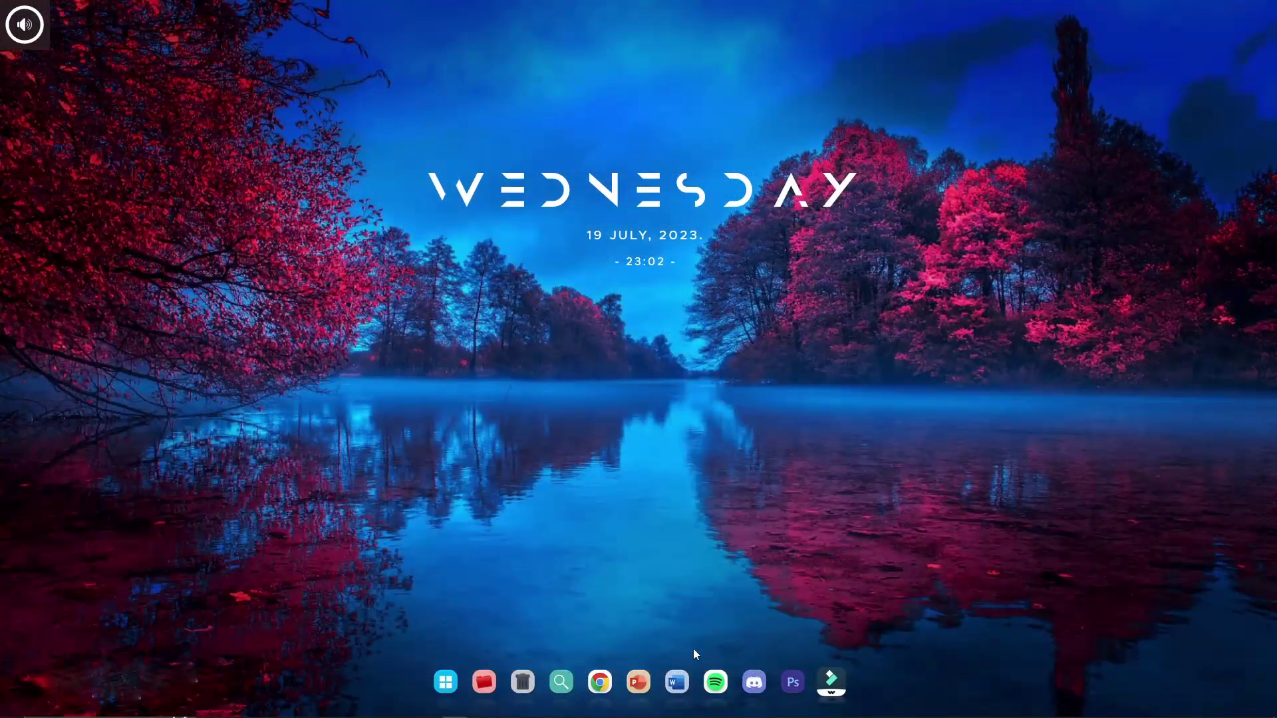
Test the emoji panel in Notepad by typing 'dsa', then close Notepad choosing Don't Save
{"action": "key", "text": "alt+Tab"}
{"action": "key", "text": "alt+Tab"}
{"action": "key", "text": "alt+Tab"}
{"action": "key", "text": "alt+Tab"}
{"action": "key", "text": "alt+Tab"}
{"action": "key", "text": "alt+Tab"}
{"action": "key", "text": "alt+Tab"}
{"action": "key", "text": "super+period"}
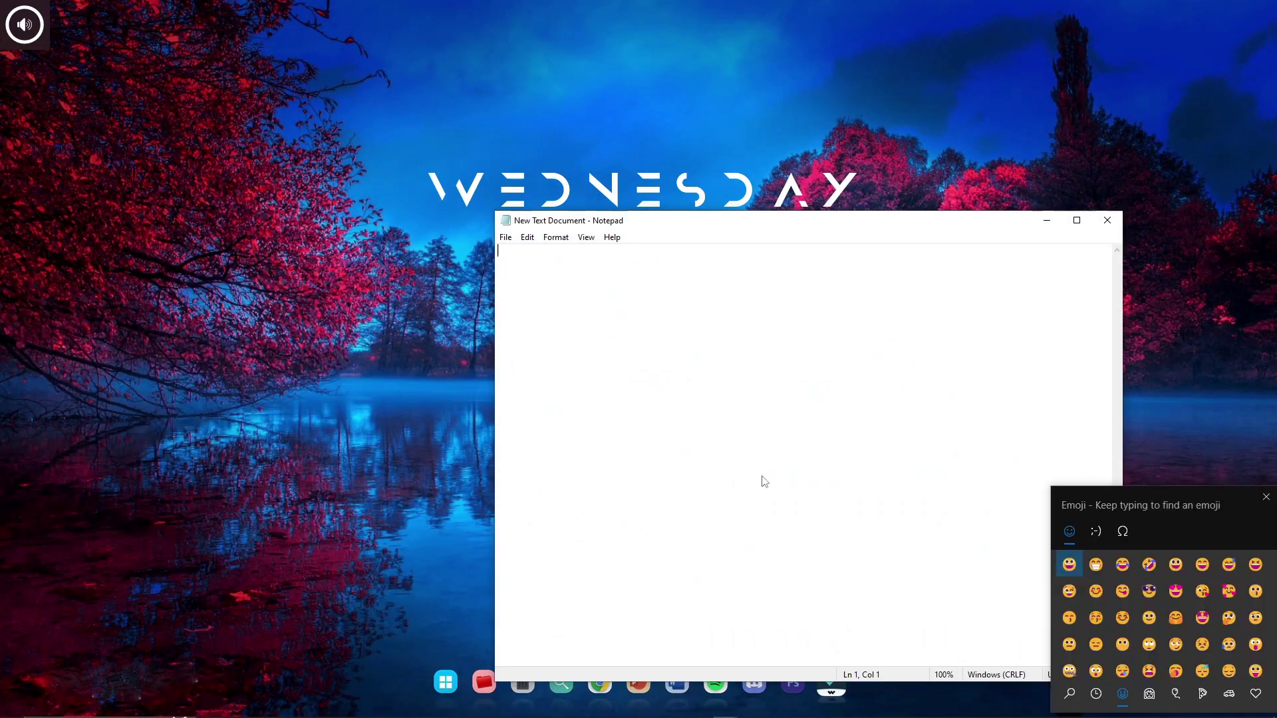
{"action": "type", "text": "dsa"}
{"action": "left_click", "coordinate": [1020, 337]}
{"action": "left_click", "coordinate": [1108, 220]}
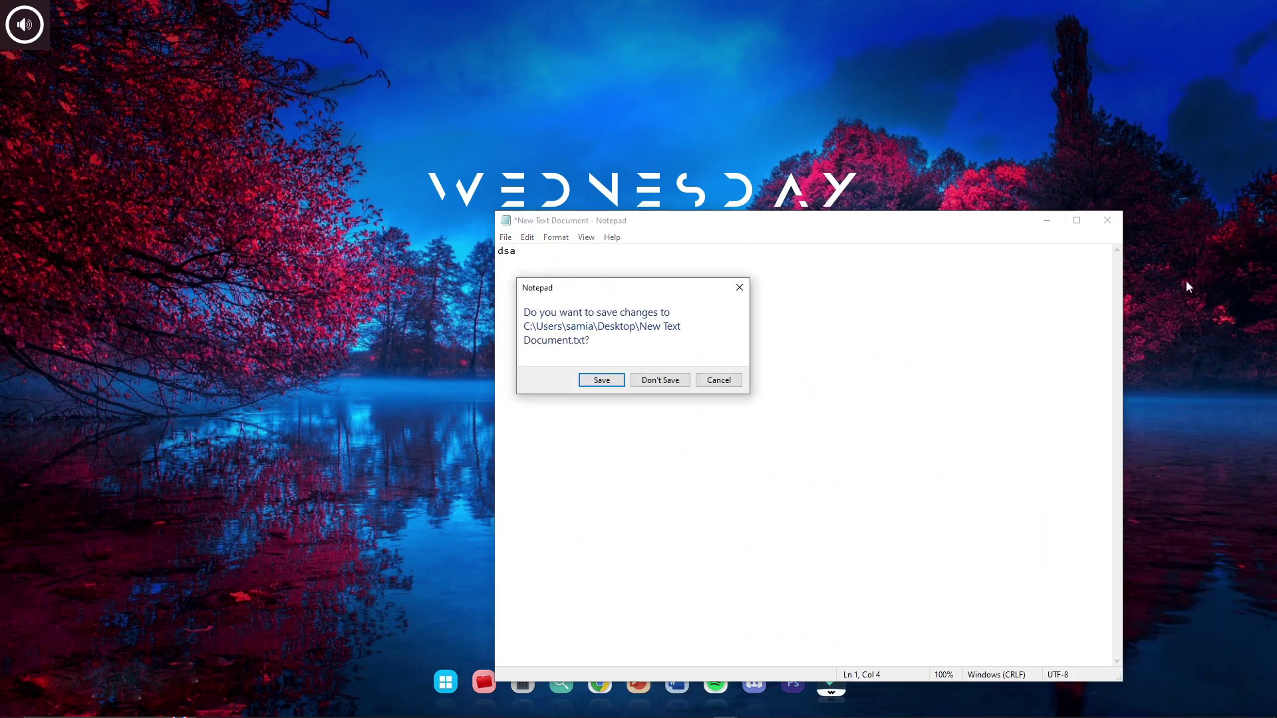
{"action": "left_click", "coordinate": [679, 386]}
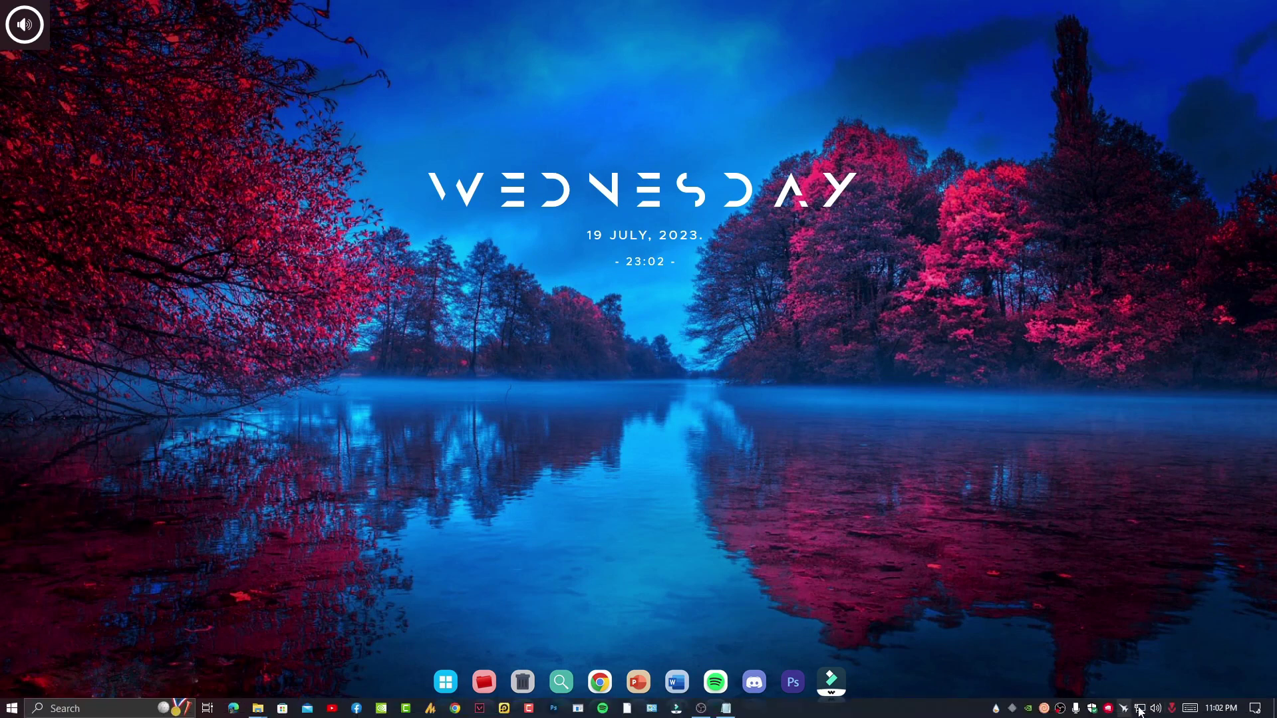
{"action": "left_click", "coordinate": [1189, 709]}
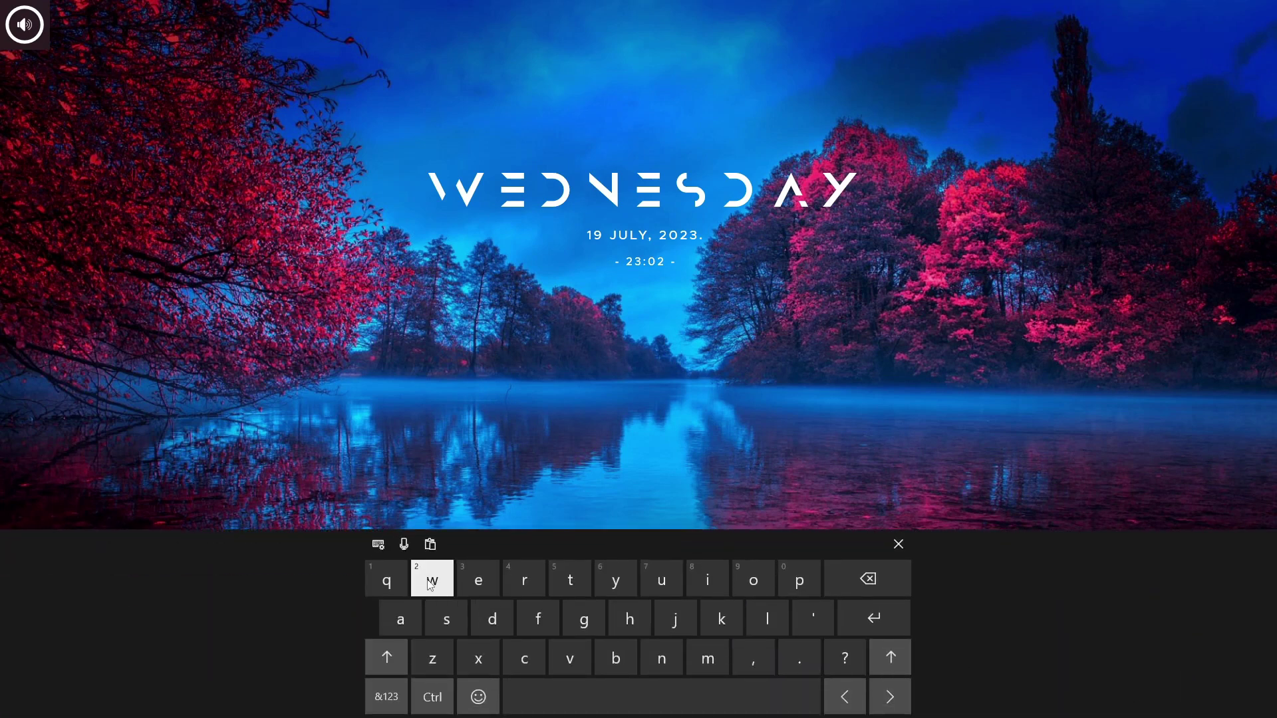
{"action": "left_click", "coordinate": [479, 697]}
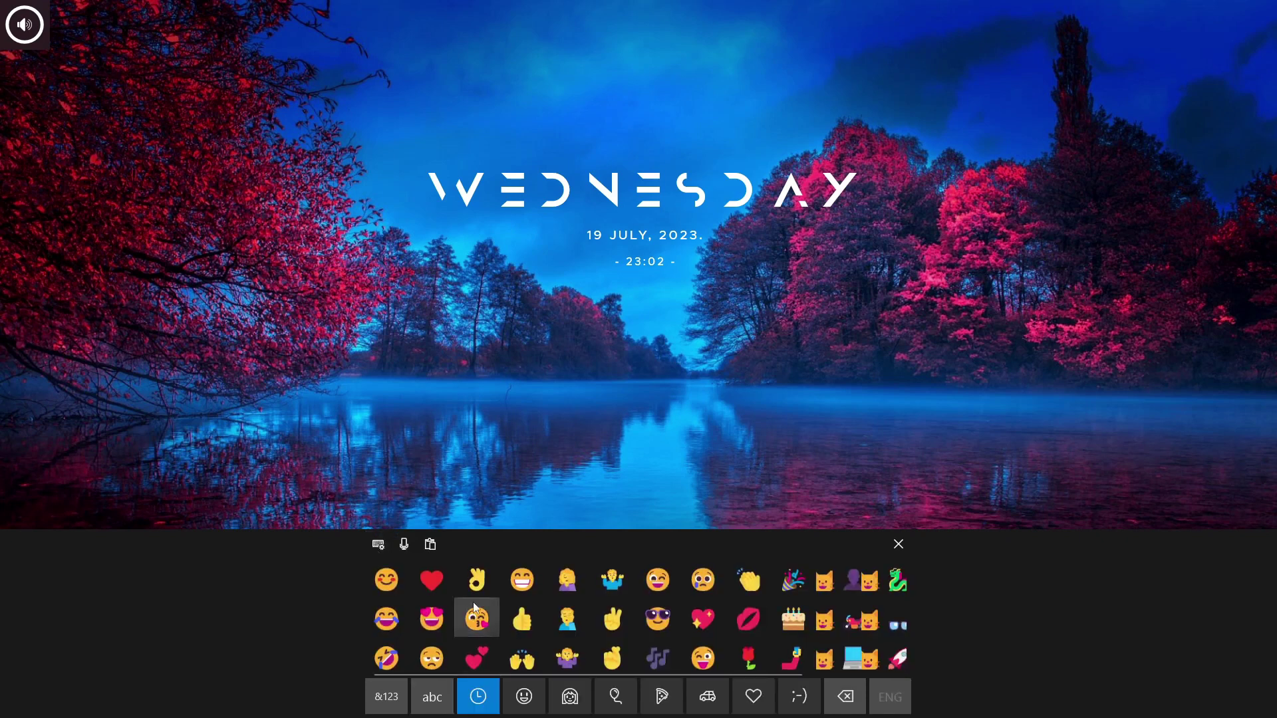
{"action": "left_click", "coordinate": [898, 544]}
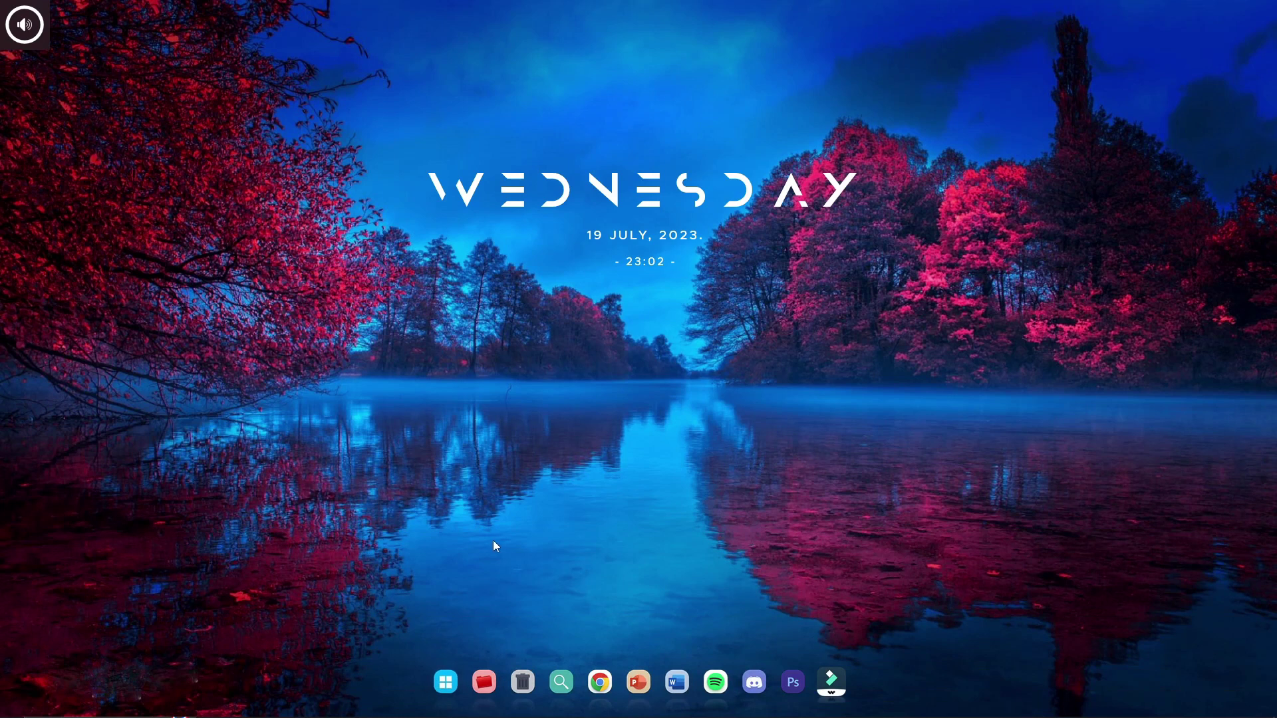
{"action": "key", "text": "alt+Tab"}
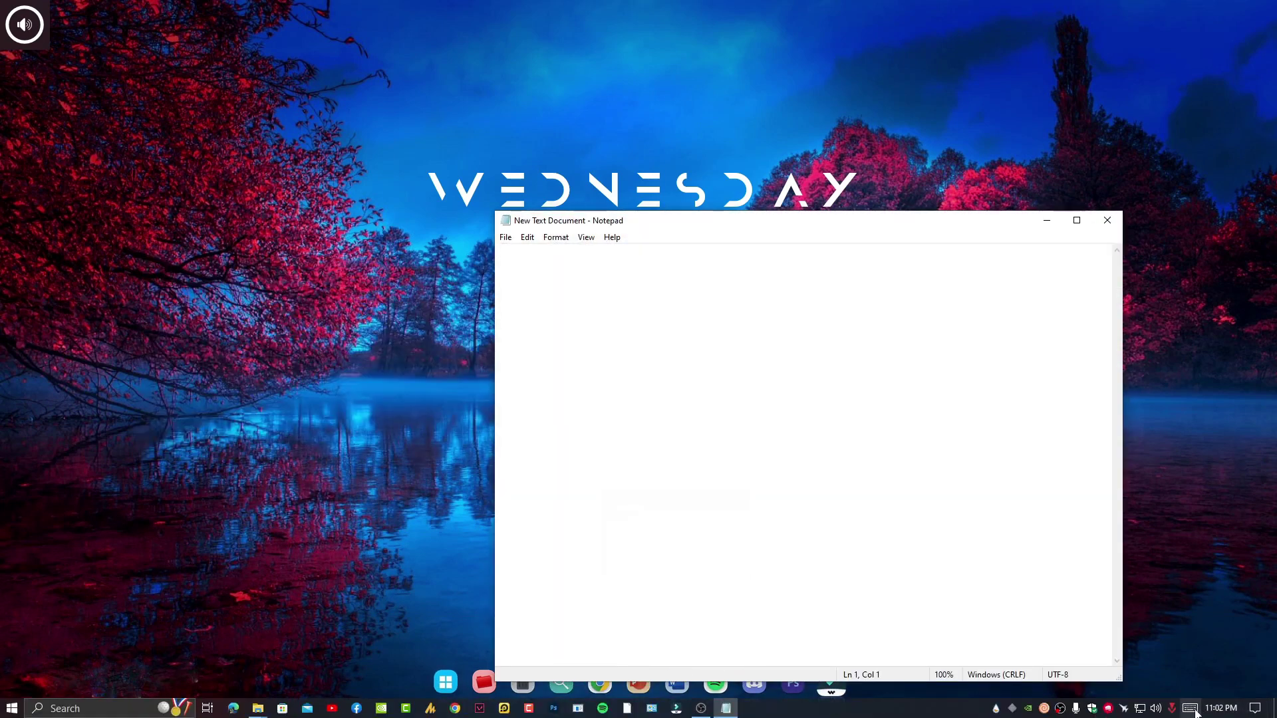
{"action": "left_click", "coordinate": [1191, 709]}
{"action": "left_click", "coordinate": [615, 581]}
{"action": "left_click", "coordinate": [584, 619]}
{"action": "left_click", "coordinate": [524, 658]}
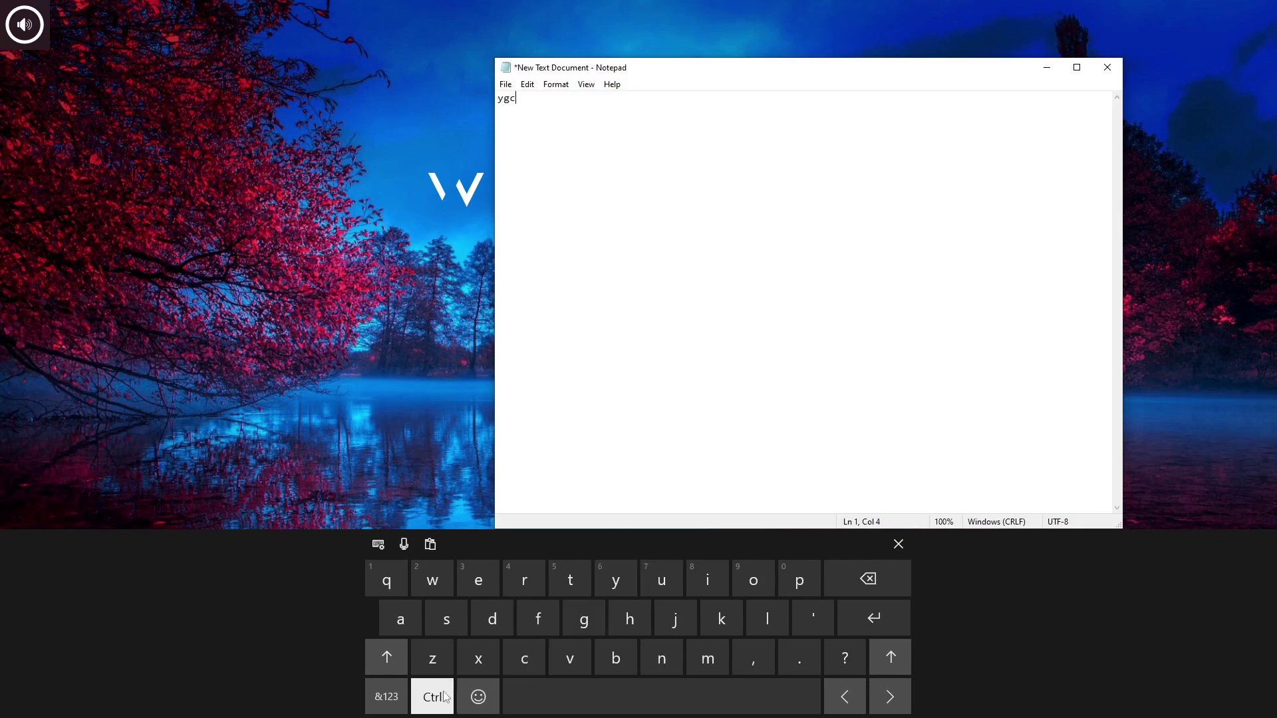
{"action": "left_click", "coordinate": [478, 697]}
{"action": "left_click", "coordinate": [477, 619]}
{"action": "left_click", "coordinate": [522, 619]}
{"action": "left_click", "coordinate": [568, 619]}
{"action": "left_click", "coordinate": [567, 619]}
{"action": "left_click", "coordinate": [477, 619]}
{"action": "left_click", "coordinate": [567, 579]}
{"action": "left_click", "coordinate": [477, 580]}
{"action": "left_click", "coordinate": [638, 652]}
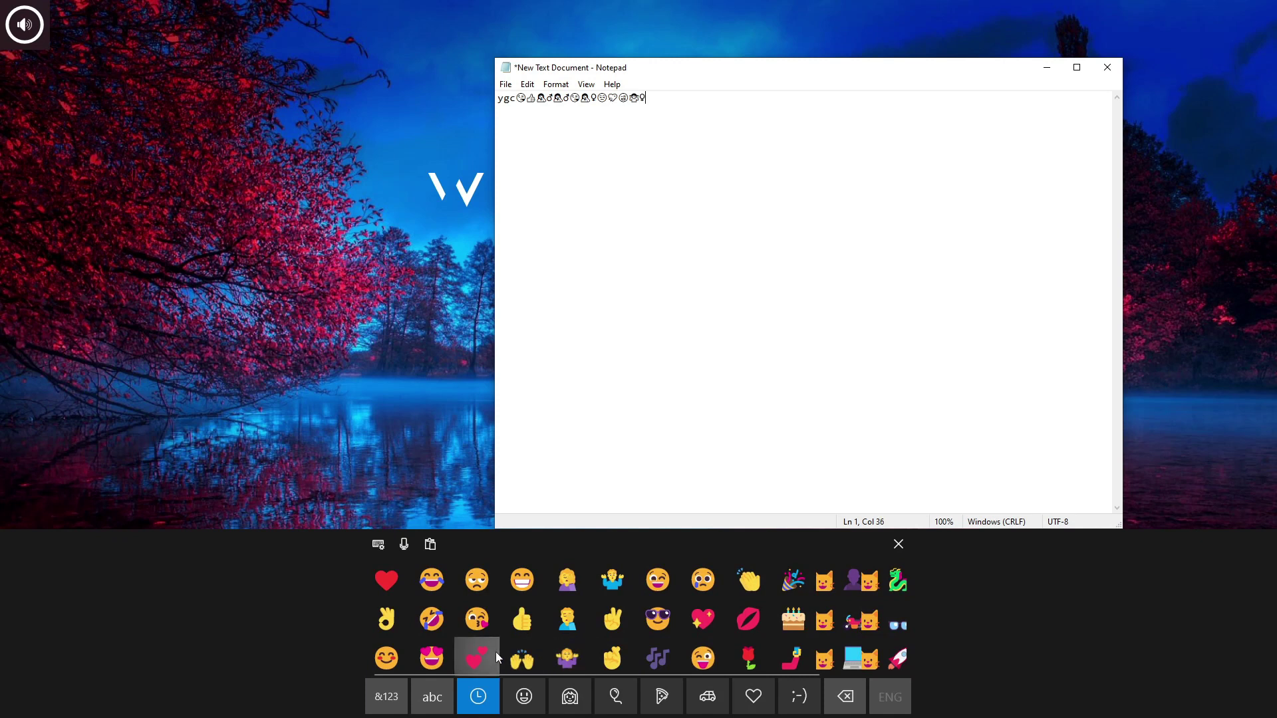
{"action": "left_click", "coordinate": [497, 651]}
{"action": "left_click", "coordinate": [670, 628]}
{"action": "double_click", "coordinate": [707, 589]}
{"action": "double_click", "coordinate": [653, 629]}
{"action": "left_click", "coordinate": [898, 544]}
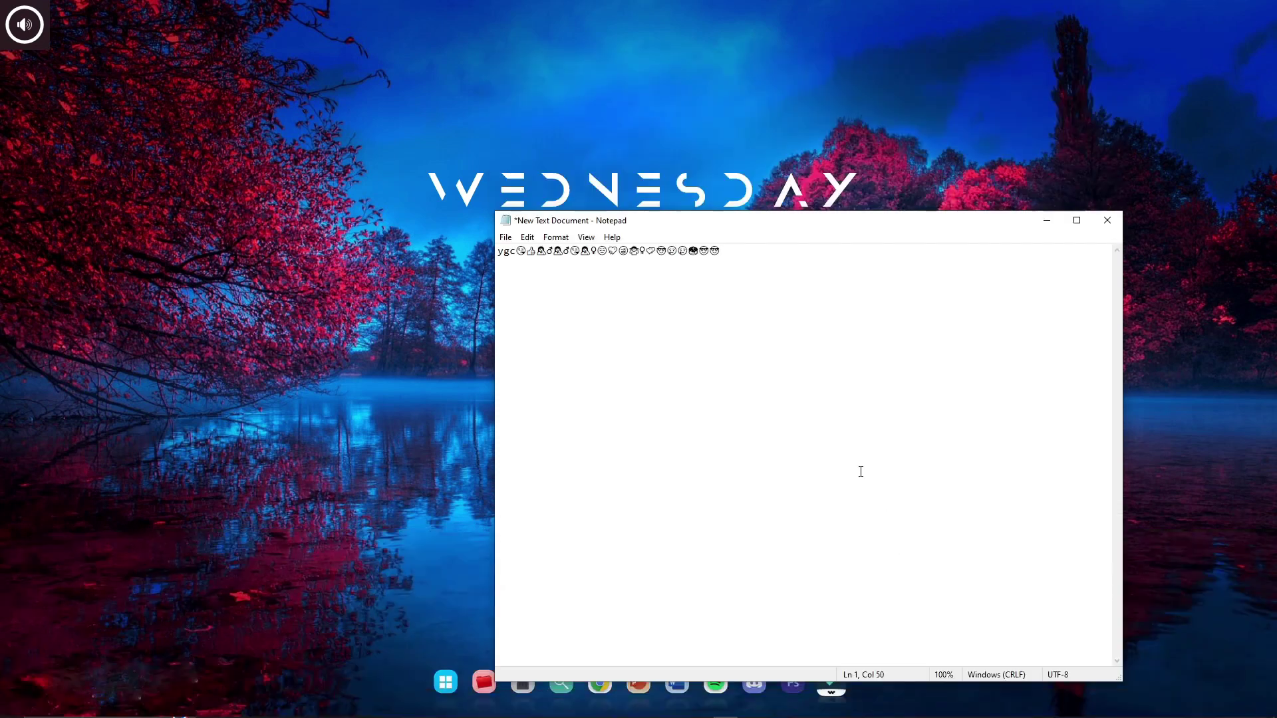
{"action": "key", "text": "super+period"}
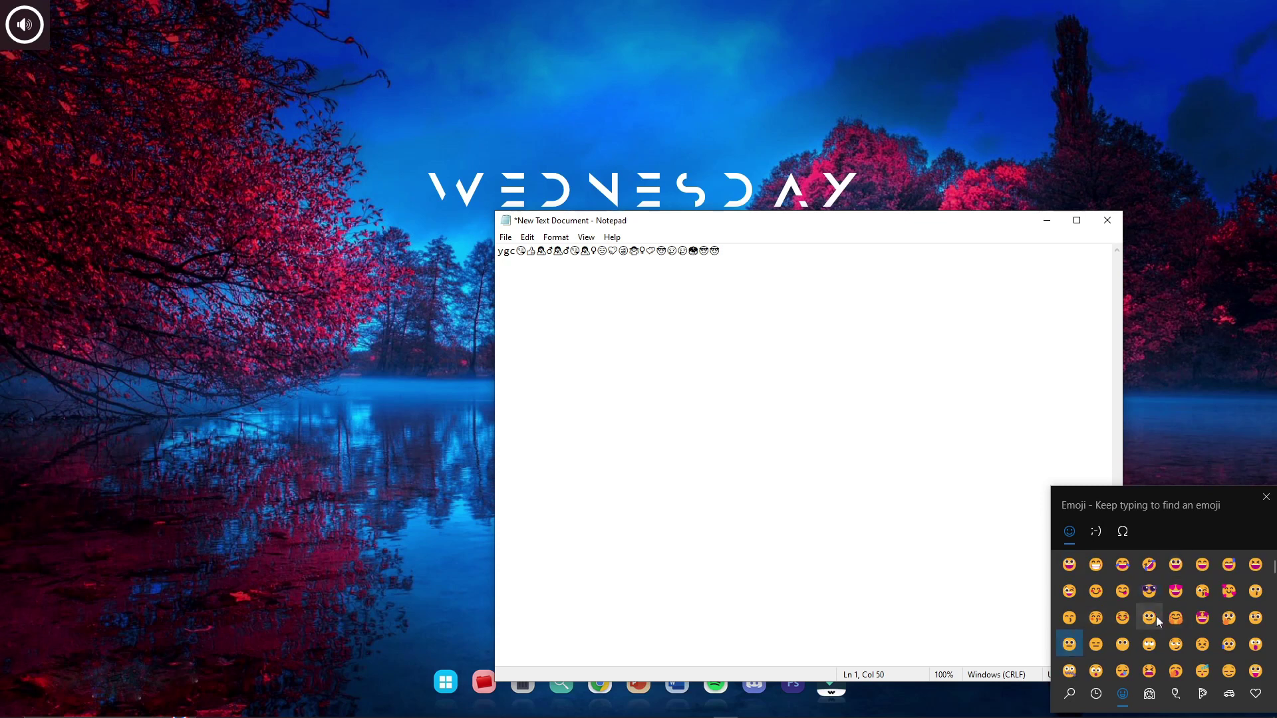
{"action": "left_click", "coordinate": [977, 422]}
{"action": "left_click", "coordinate": [1108, 220]}
{"action": "left_click", "coordinate": [662, 380]}
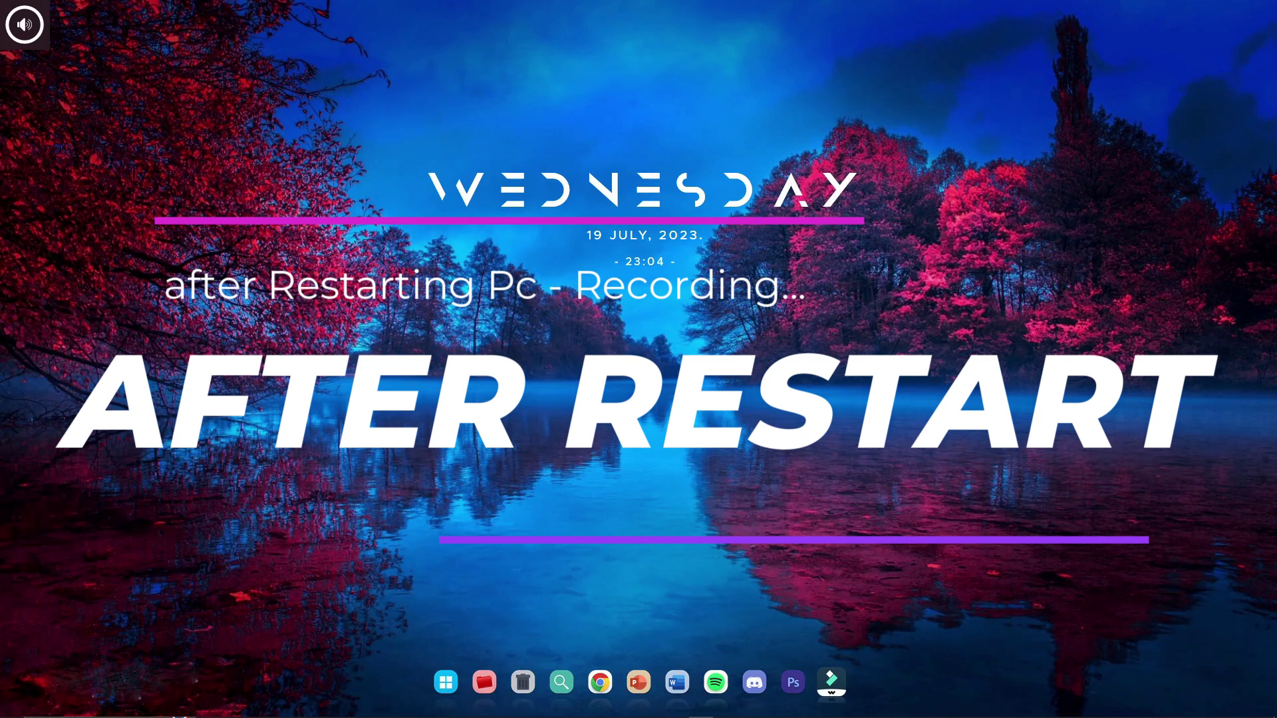
{"action": "left_click", "coordinate": [445, 681]}
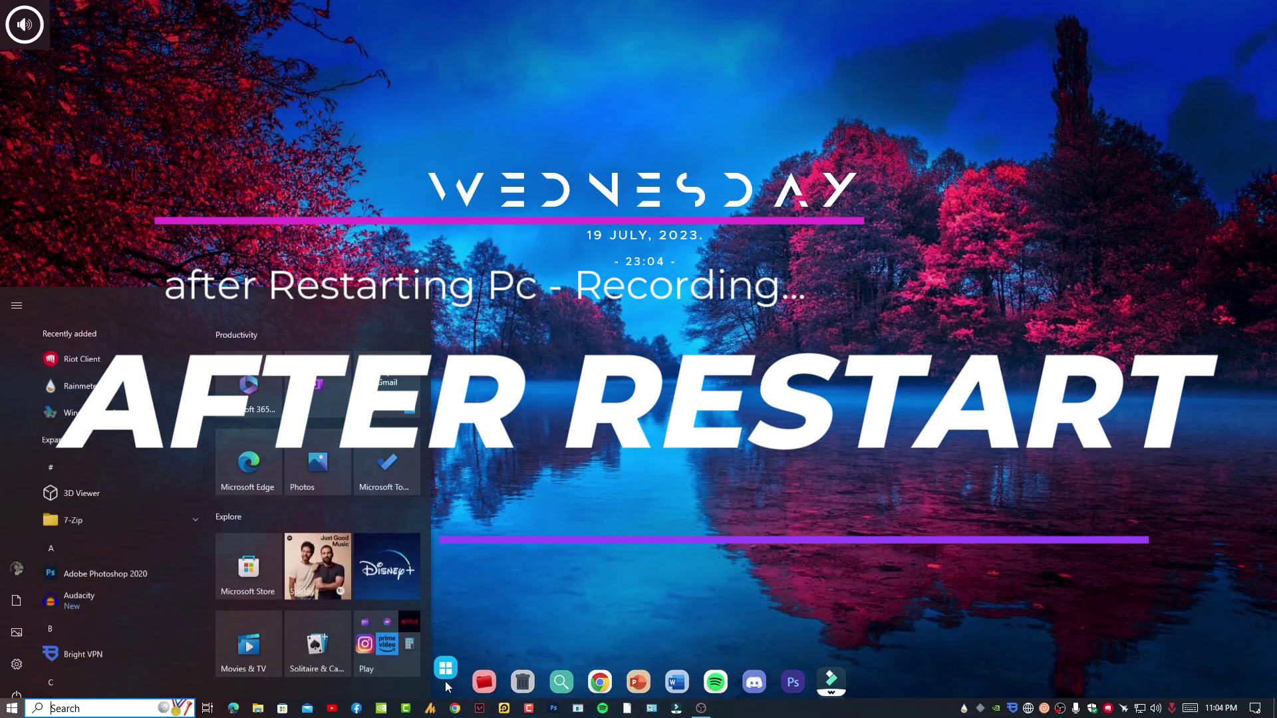
{"action": "left_click", "coordinate": [258, 708]}
{"action": "left_click", "coordinate": [308, 274]}
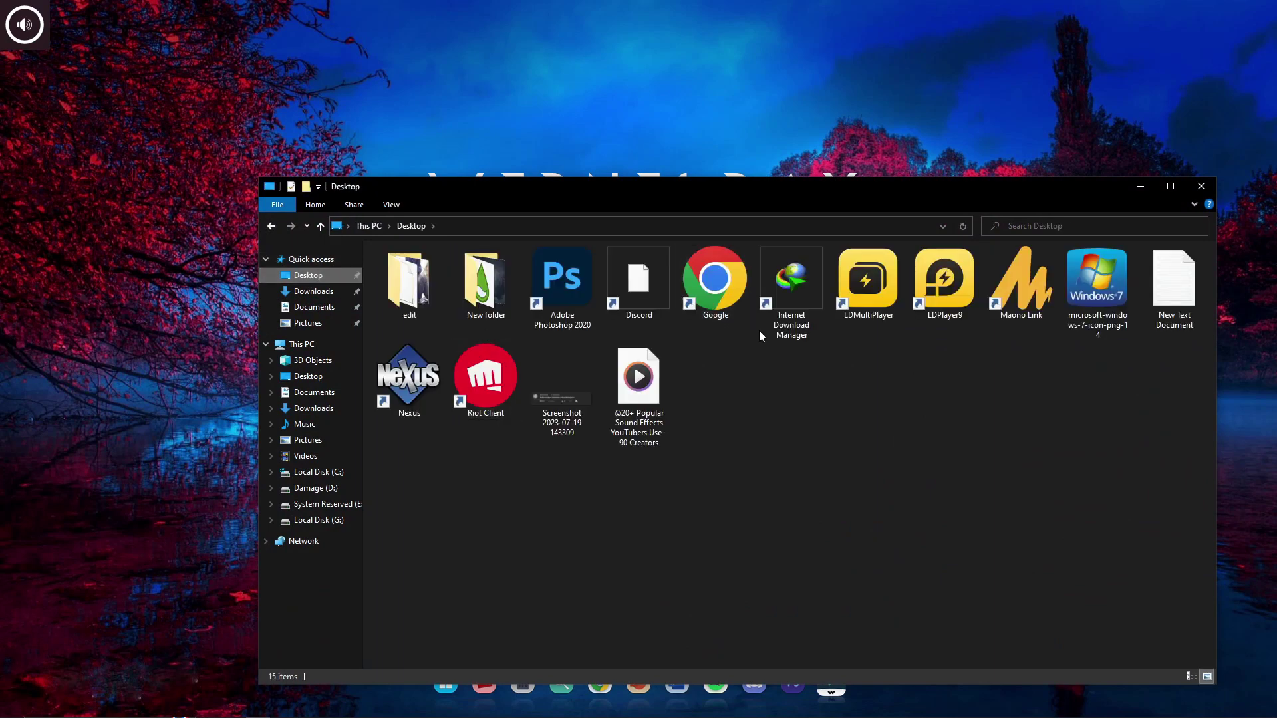
{"action": "double_click", "coordinate": [1173, 283]}
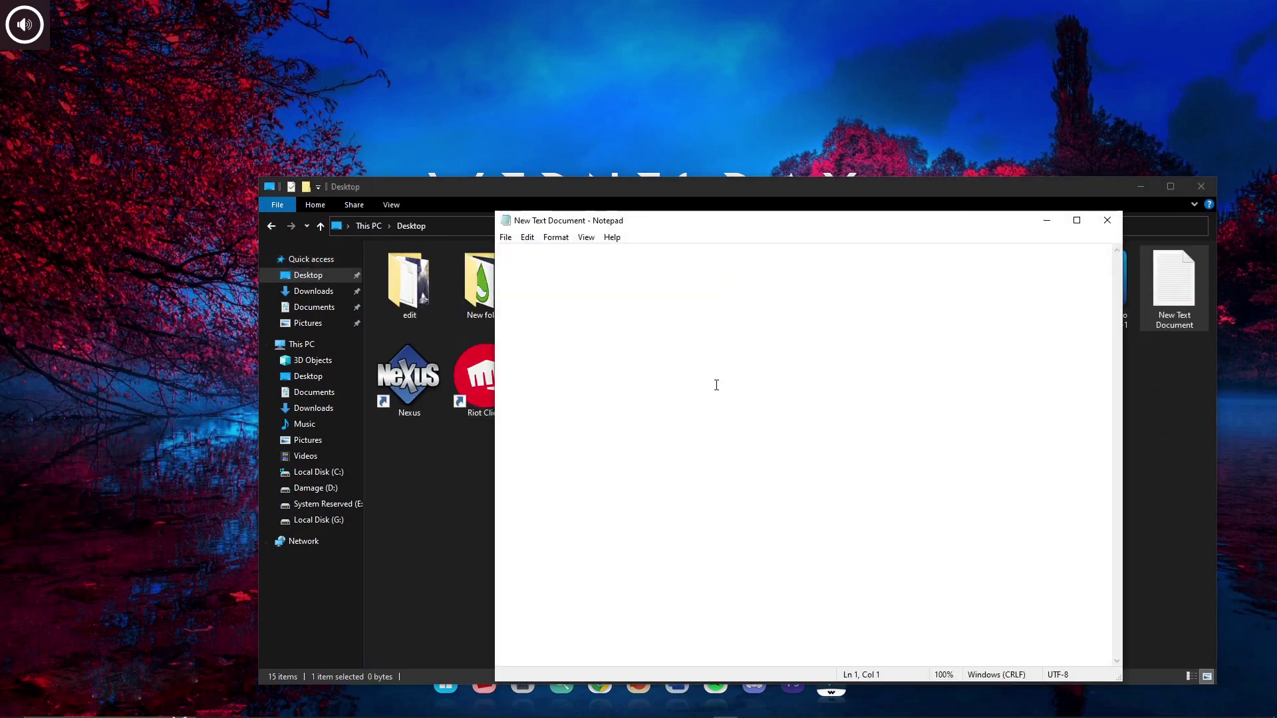
{"action": "key", "text": "super+period"}
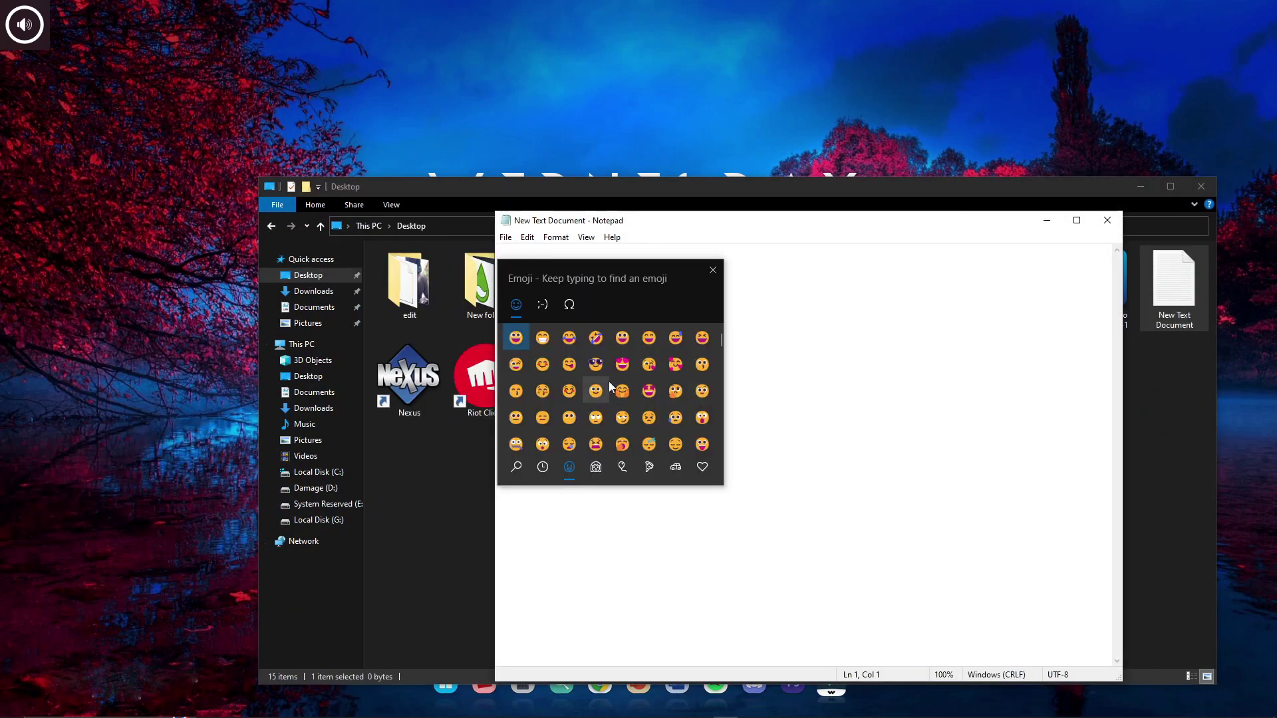
{"action": "left_click", "coordinate": [543, 364]}
{"action": "left_click", "coordinate": [595, 363]}
{"action": "left_click", "coordinate": [621, 364]}
{"action": "left_click", "coordinate": [595, 391]}
{"action": "left_click", "coordinate": [595, 417]}
{"action": "left_click", "coordinate": [622, 417]}
{"action": "left_click", "coordinate": [648, 390]}
{"action": "left_click", "coordinate": [712, 270]}
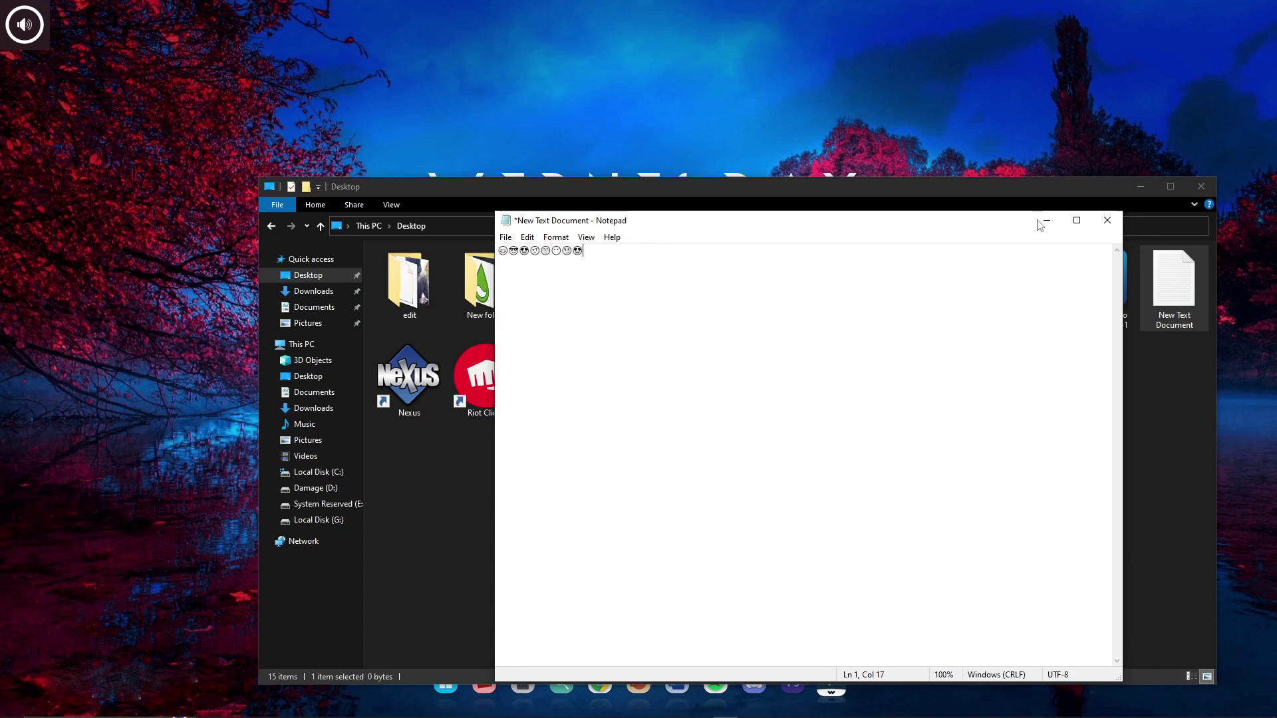
{"action": "left_click", "coordinate": [1106, 220]}
{"action": "left_click", "coordinate": [683, 379]}
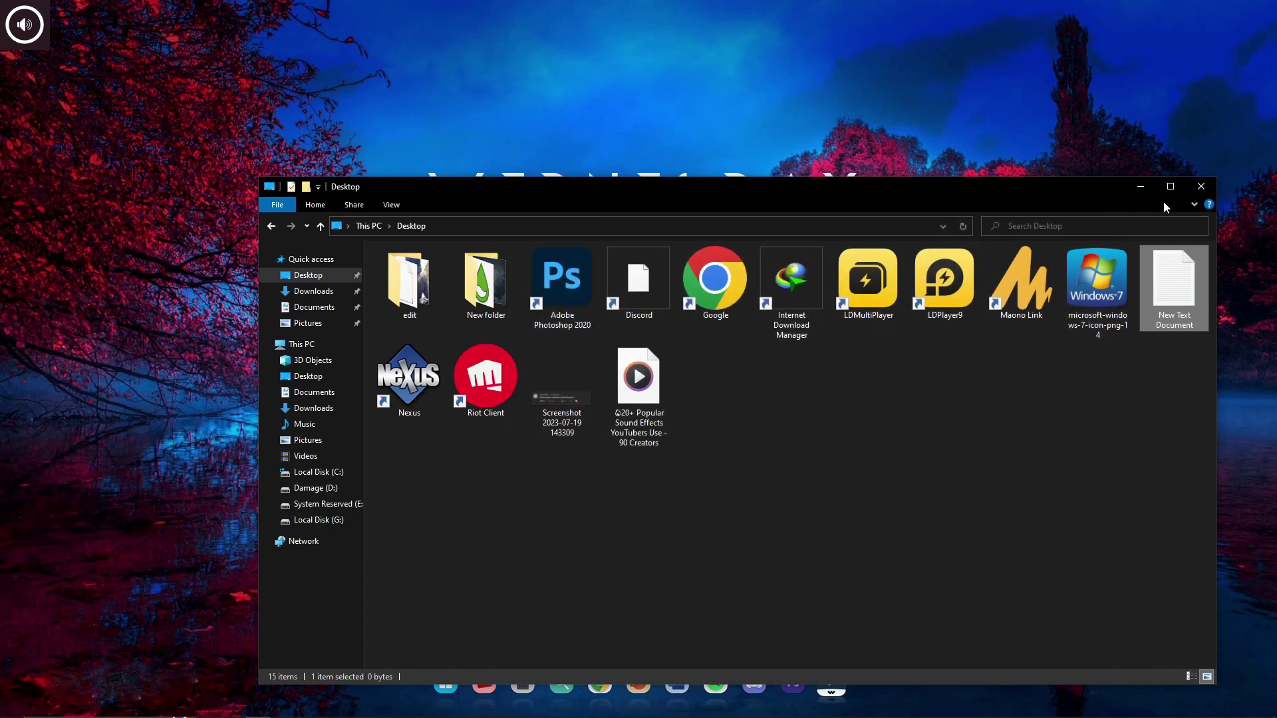
{"action": "left_click", "coordinate": [1193, 192]}
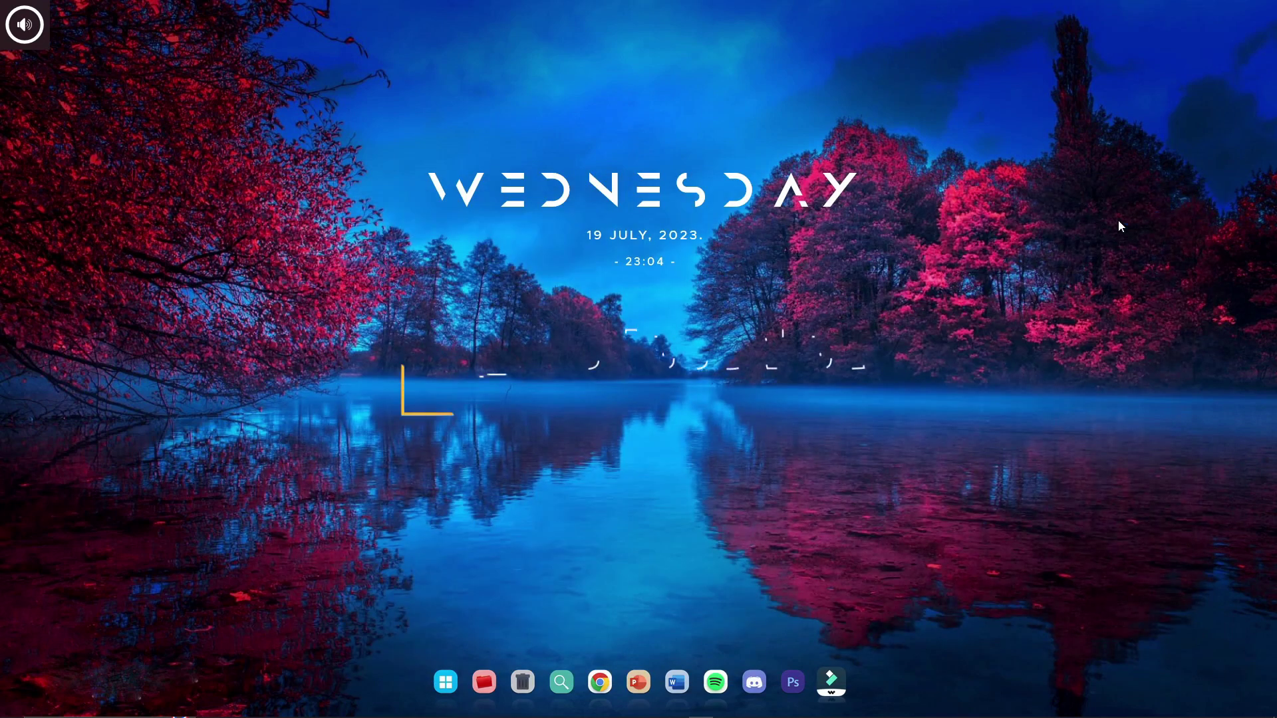